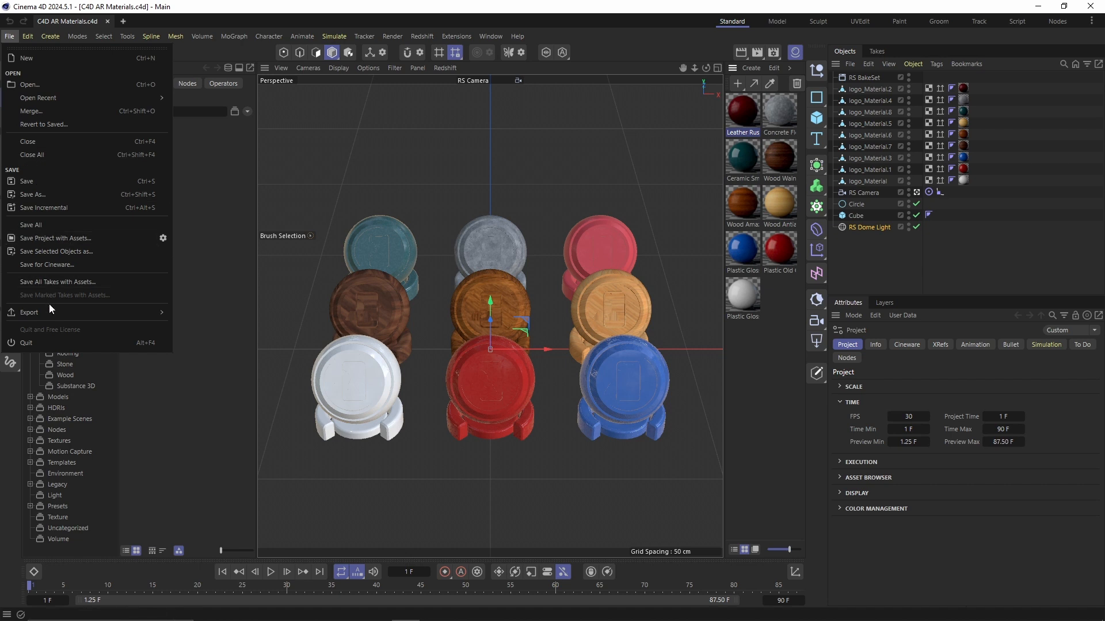
# Export the scene to C4D AR Materials.glb in GLB (Binary) format with textures limited to 1024 by 1024.
pyautogui.moveTo(53, 313)
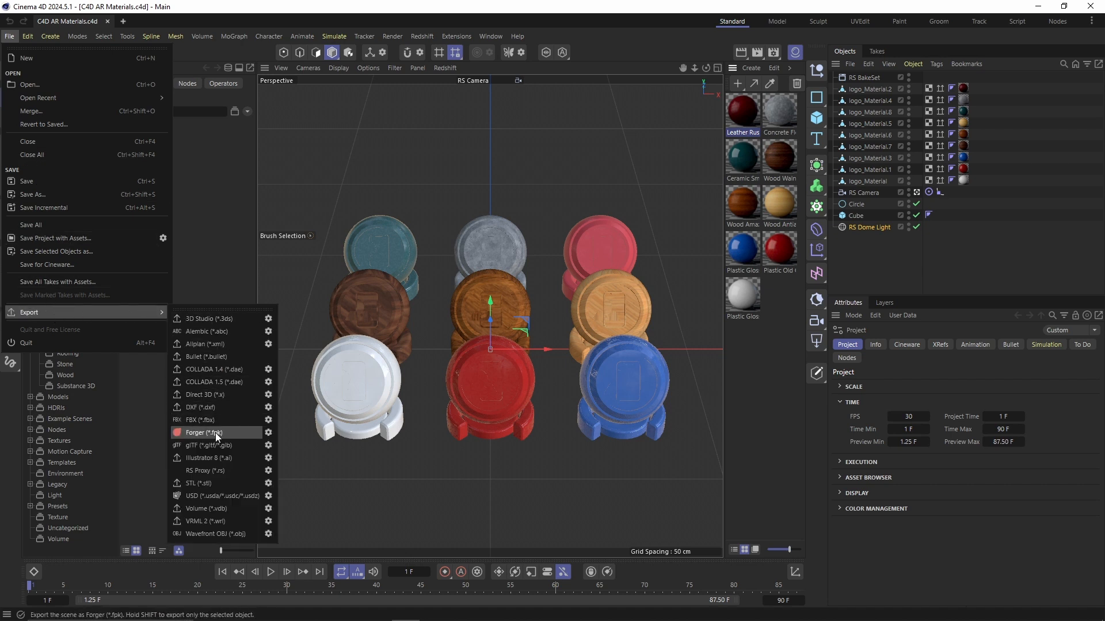
pyautogui.click(268, 446)
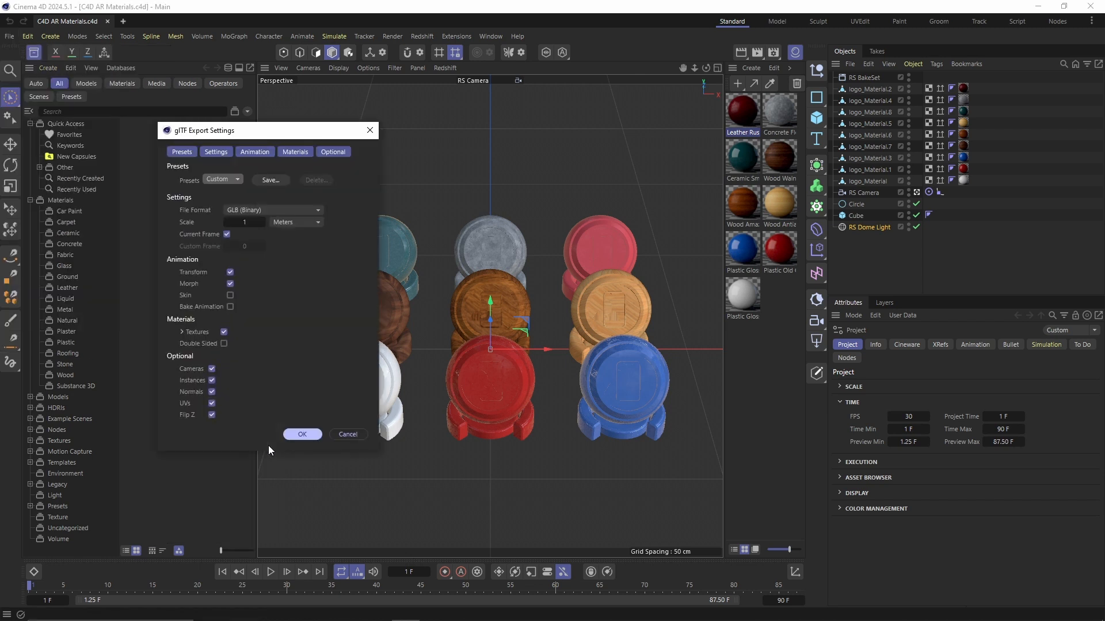
pyautogui.click(183, 333)
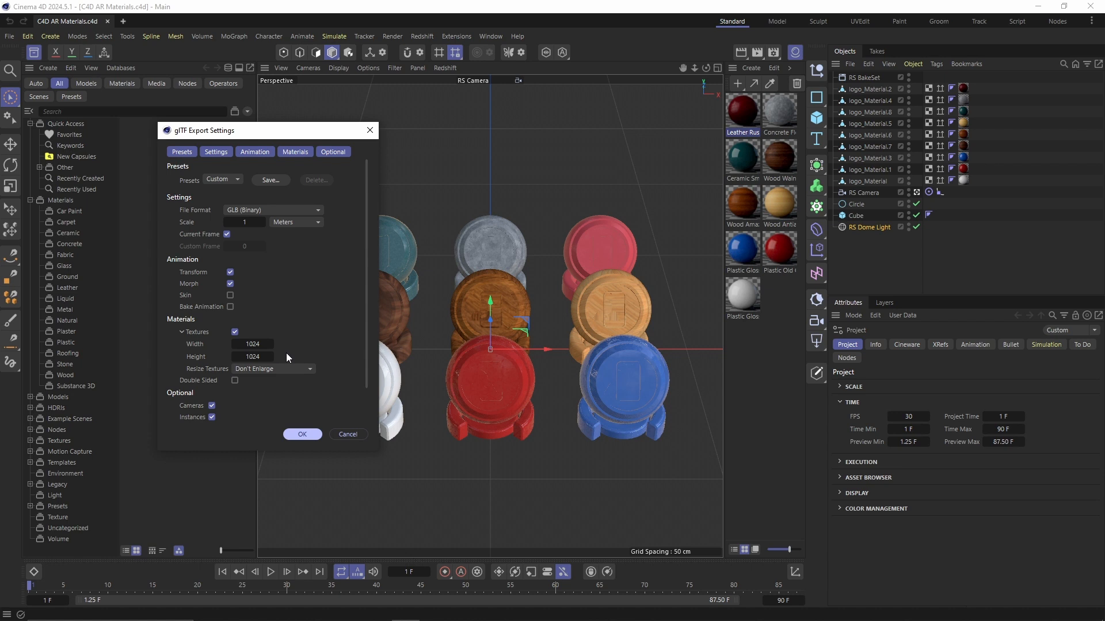
pyautogui.click(302, 435)
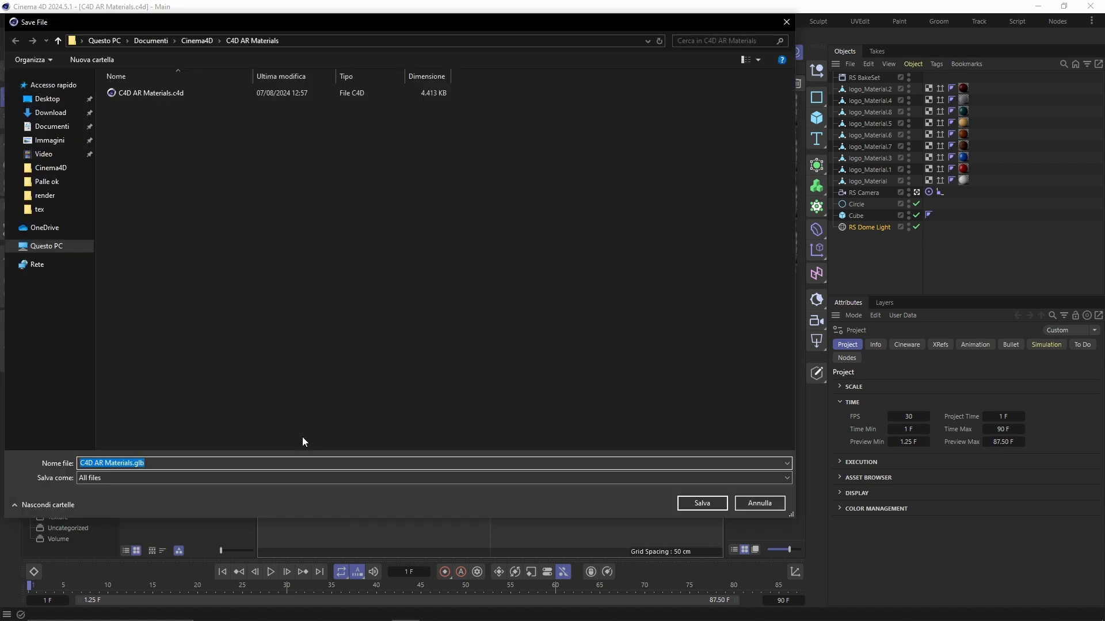
pyautogui.click(703, 503)
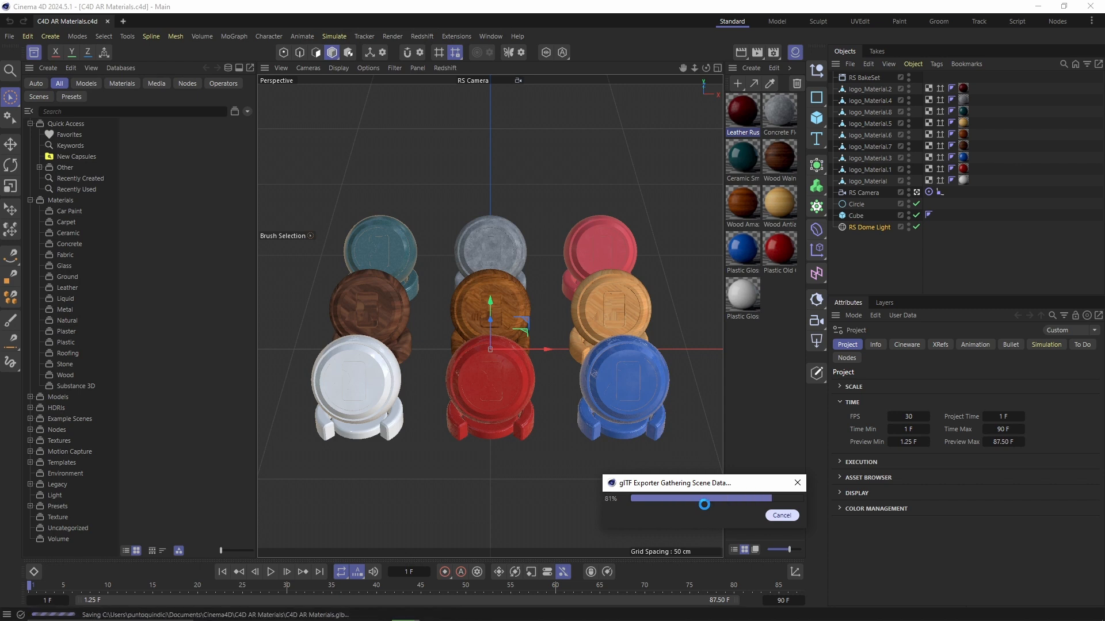
# Switch to the Edge browser and open panel.myarstudio.cloud/login.
pyautogui.moveTo(384, 611)
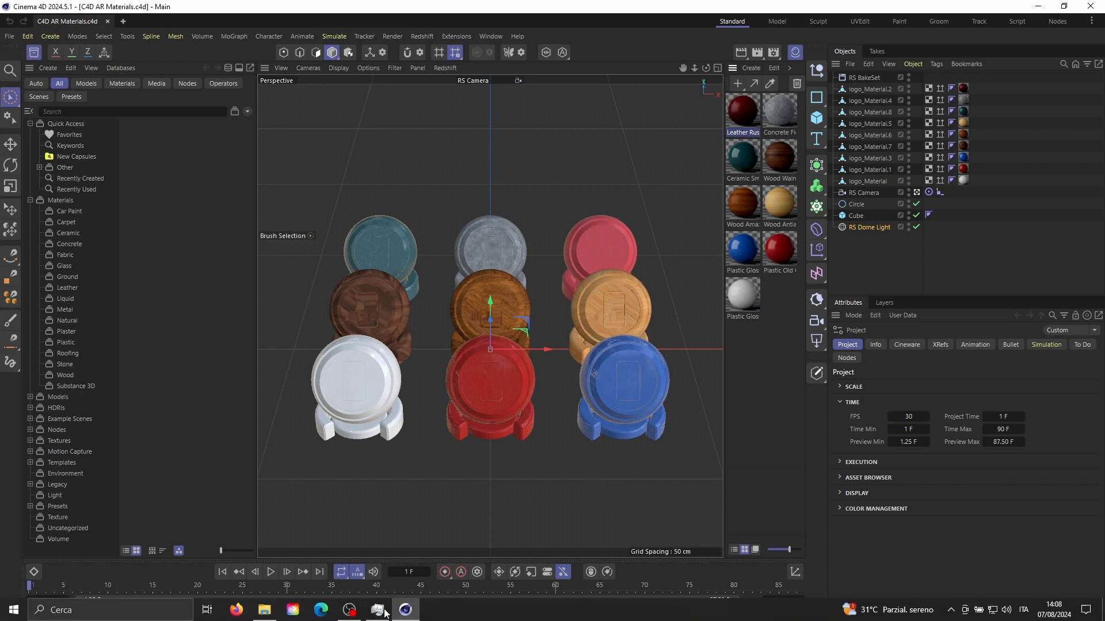
pyautogui.click(321, 613)
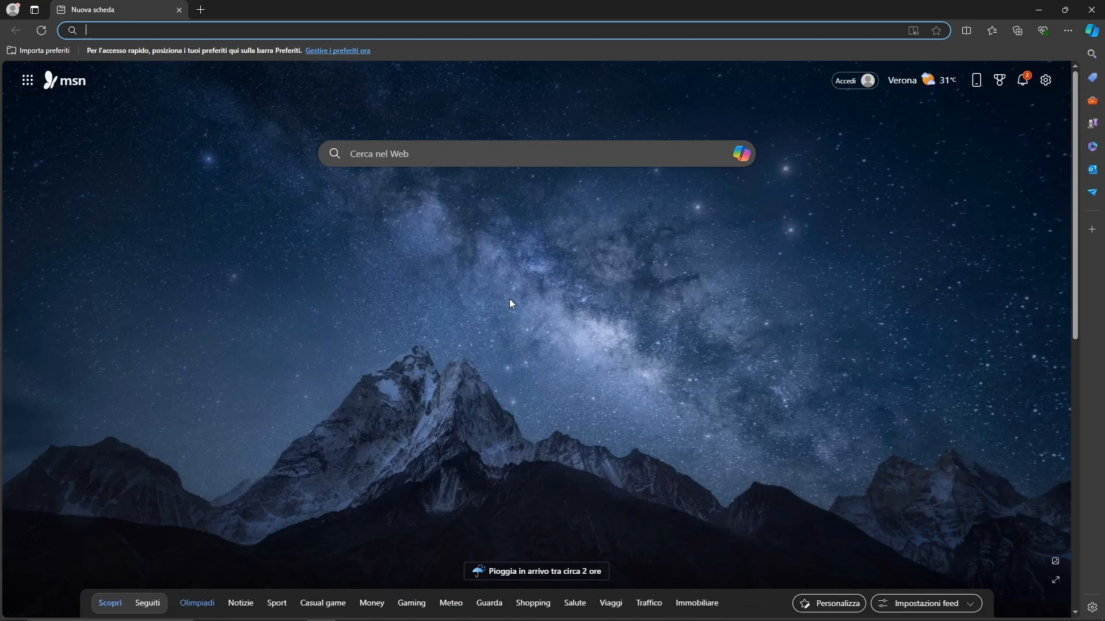
pyautogui.write('panel.myarstudio.cloud/login')
pyautogui.press('Return')
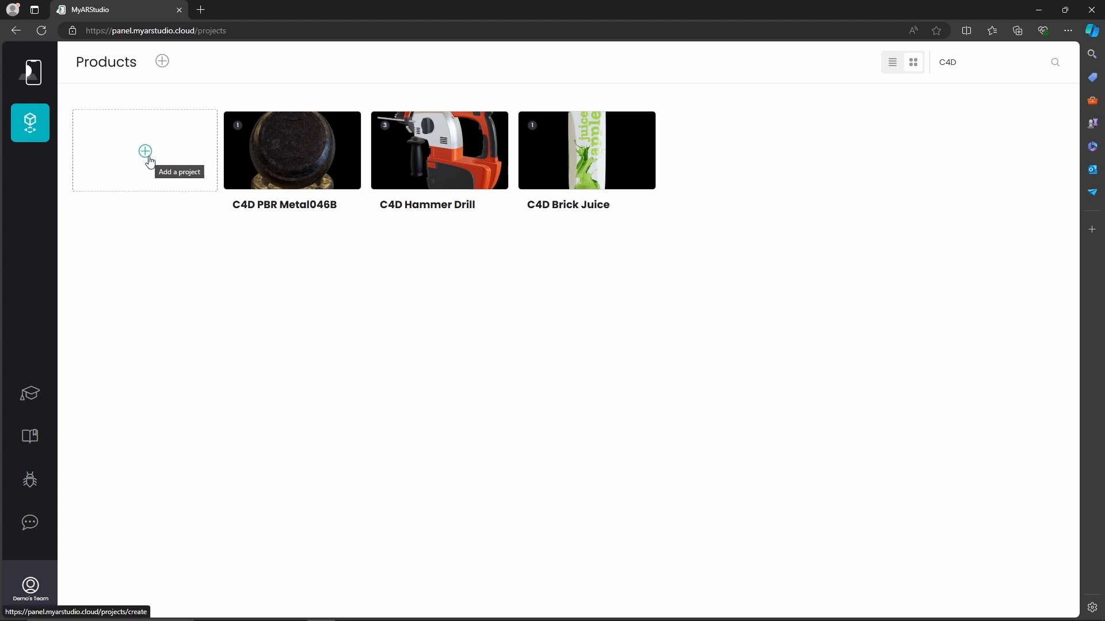
# Add a new project and load C4D AR Materials.glb from its folder as the project's model.
pyautogui.click(147, 160)
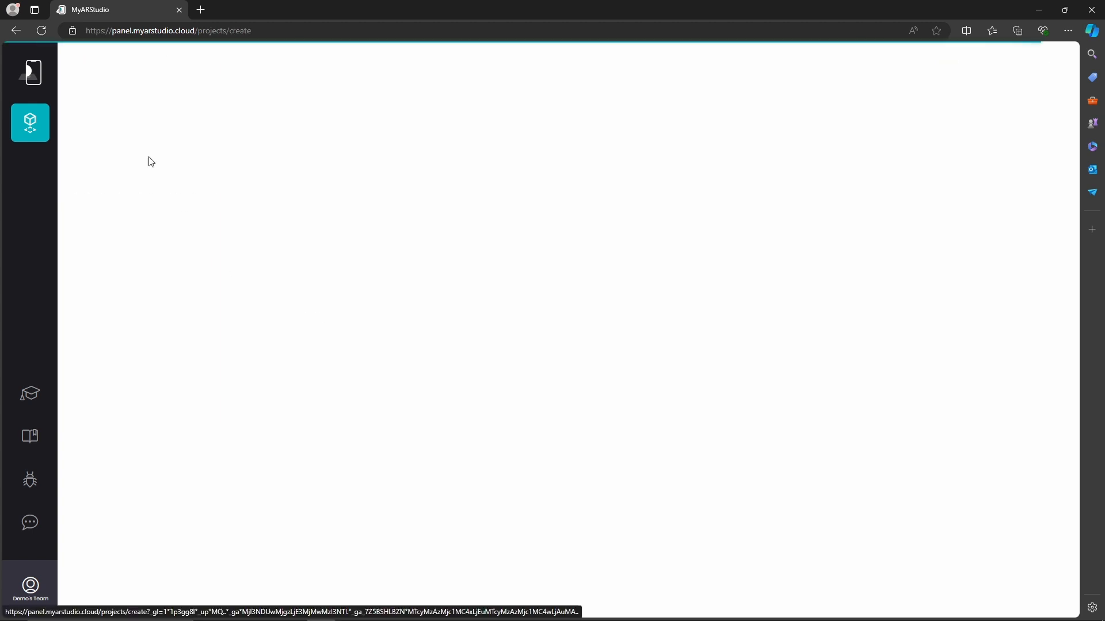
pyautogui.hotkey('alt', 'Tab')
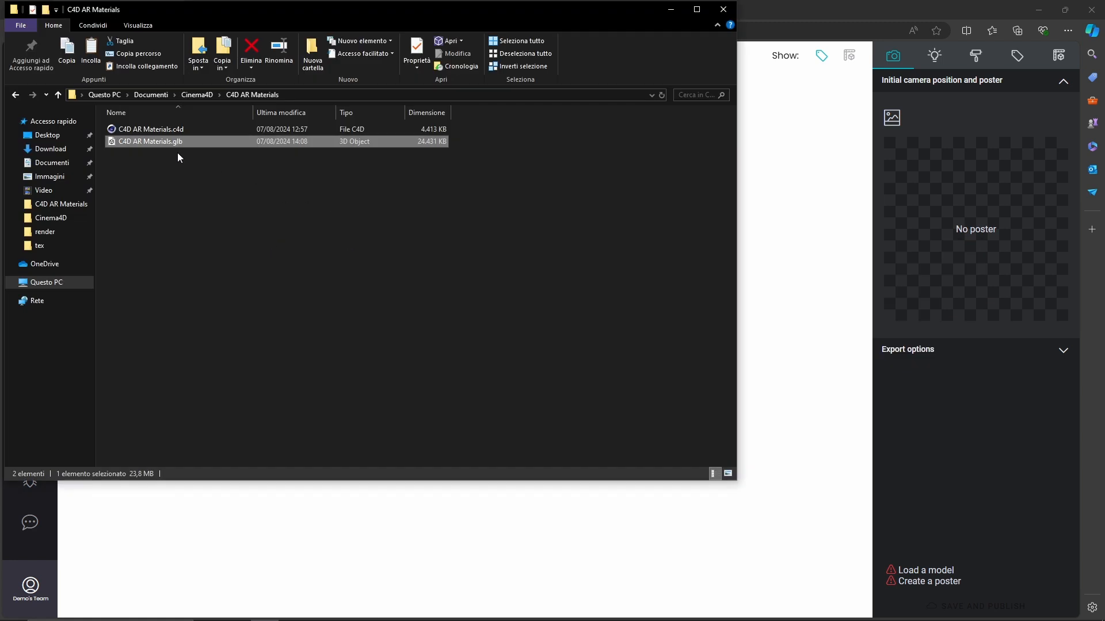
pyautogui.moveTo(157, 141); pyautogui.dragTo(783, 269)
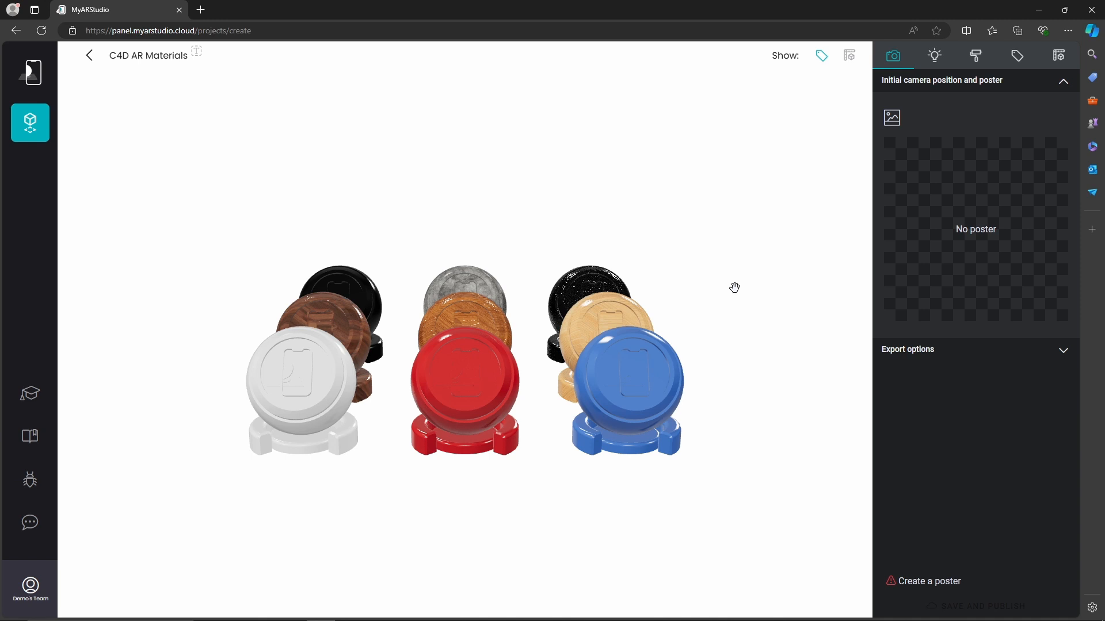
# Set the lighting's environment image to indoor-hotelroom.
pyautogui.moveTo(481, 338)
pyautogui.mouseDown()
pyautogui.moveTo(473, 367)
pyautogui.moveTo(474, 350)
pyautogui.mouseUp()
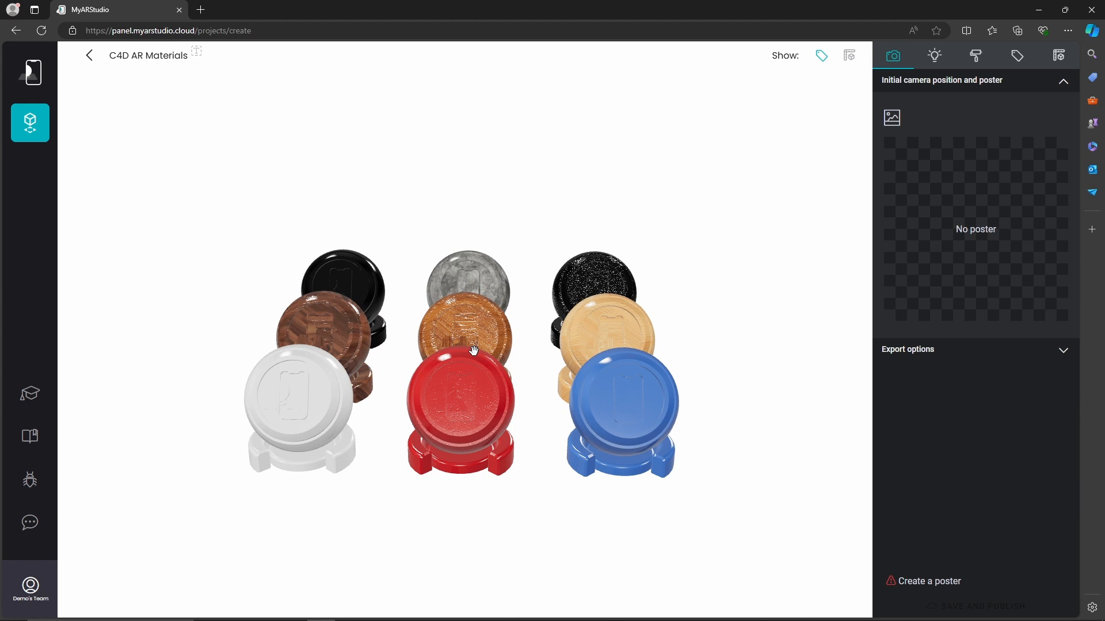
pyautogui.click(936, 57)
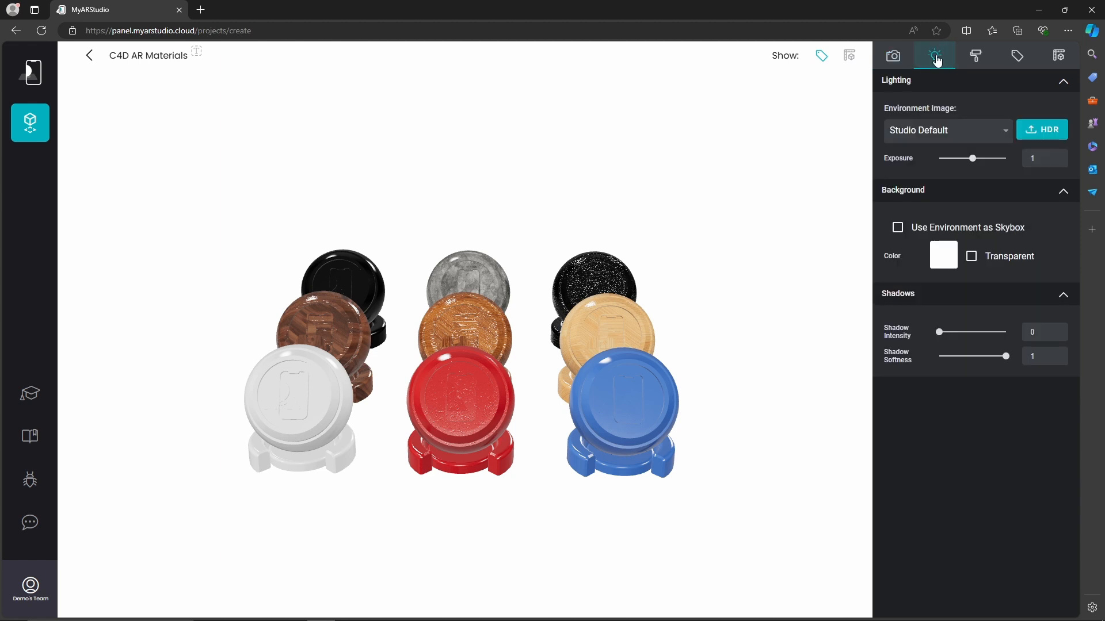
pyautogui.click(952, 133)
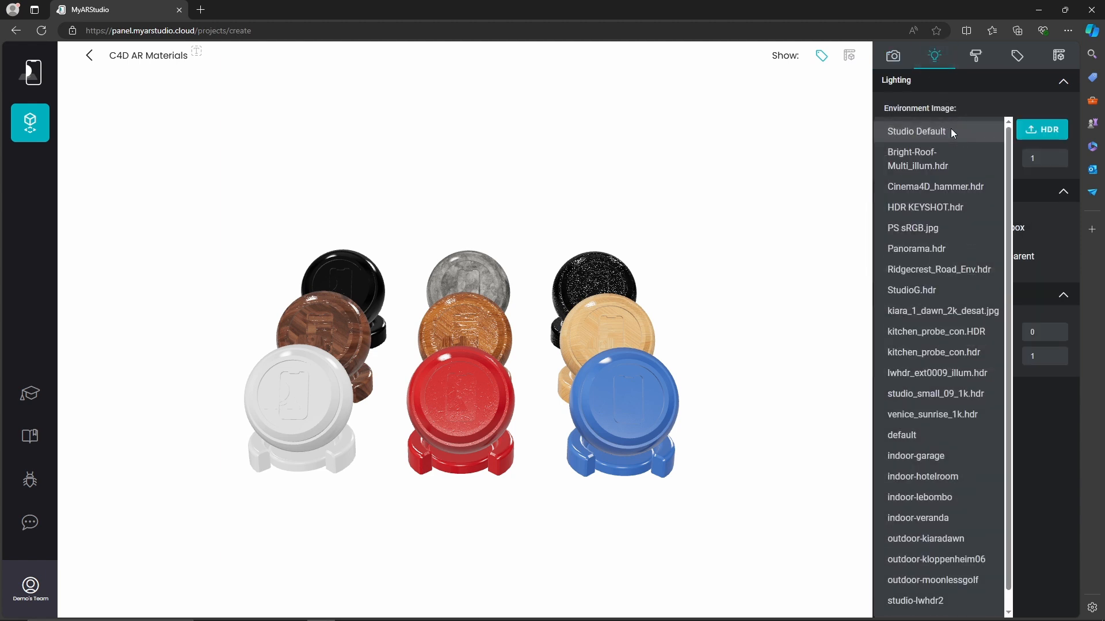
pyautogui.click(923, 477)
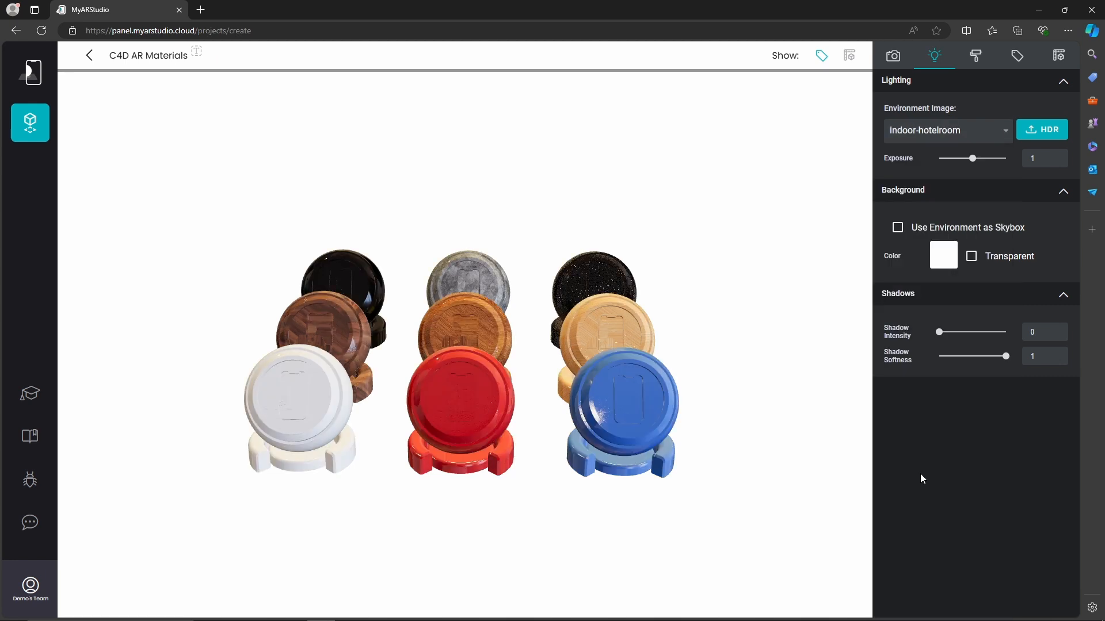
# Change the scene's background color to black.
pyautogui.click(939, 261)
pyautogui.click(932, 356)
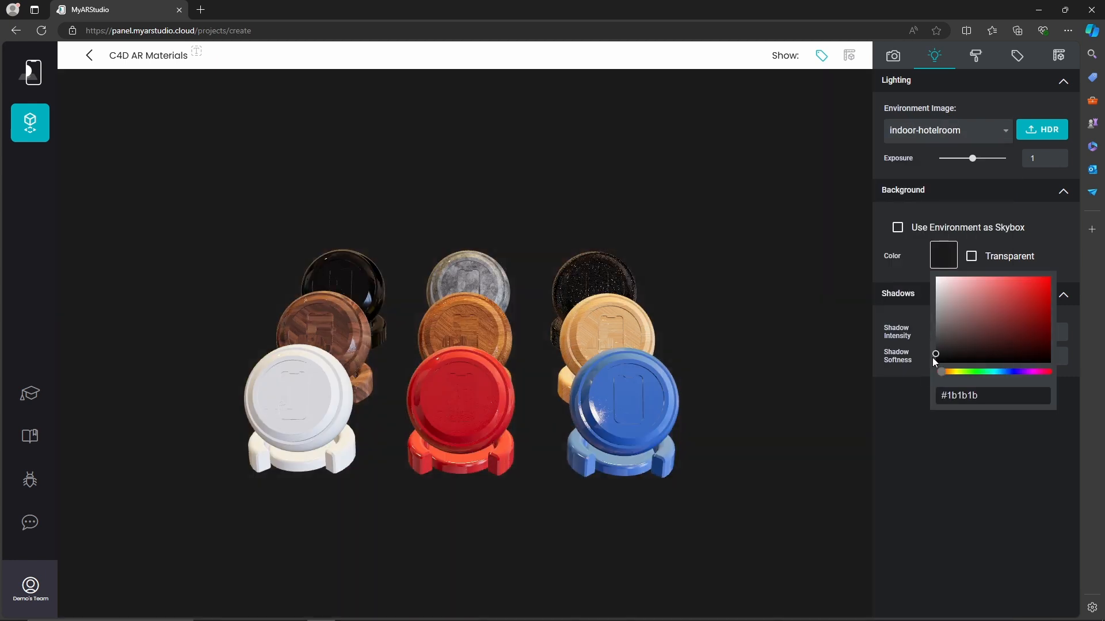
pyautogui.moveTo(933, 360); pyautogui.dragTo(928, 394)
pyautogui.click(918, 404)
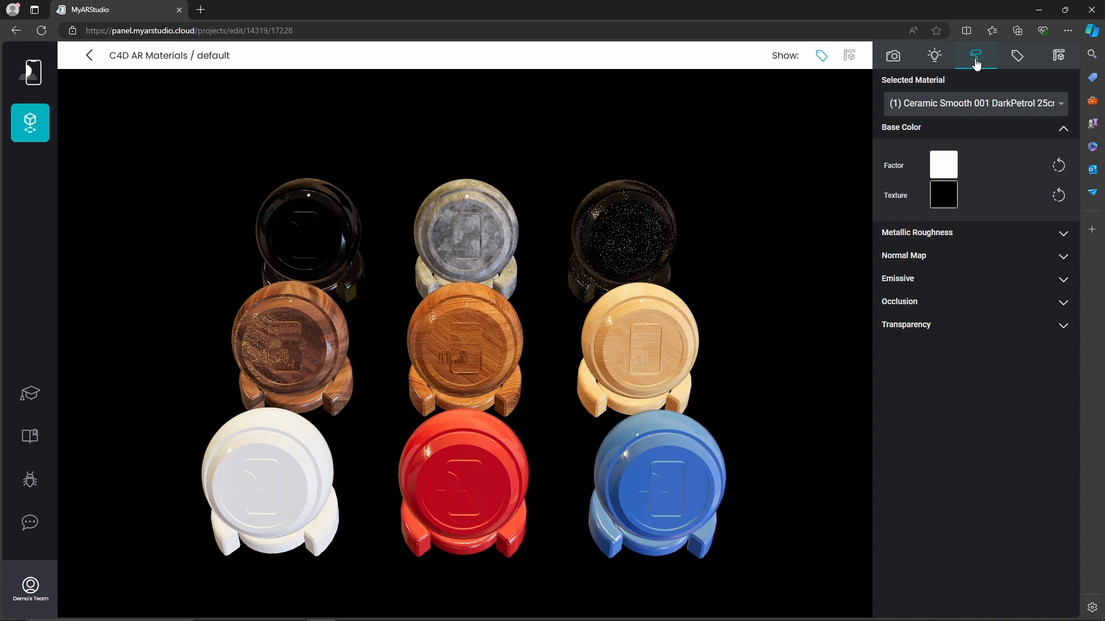
# Upload MARS Palla AO high_red.png as the occlusion texture of the Plastic Glossy 001 White material.
pyautogui.click(275, 475)
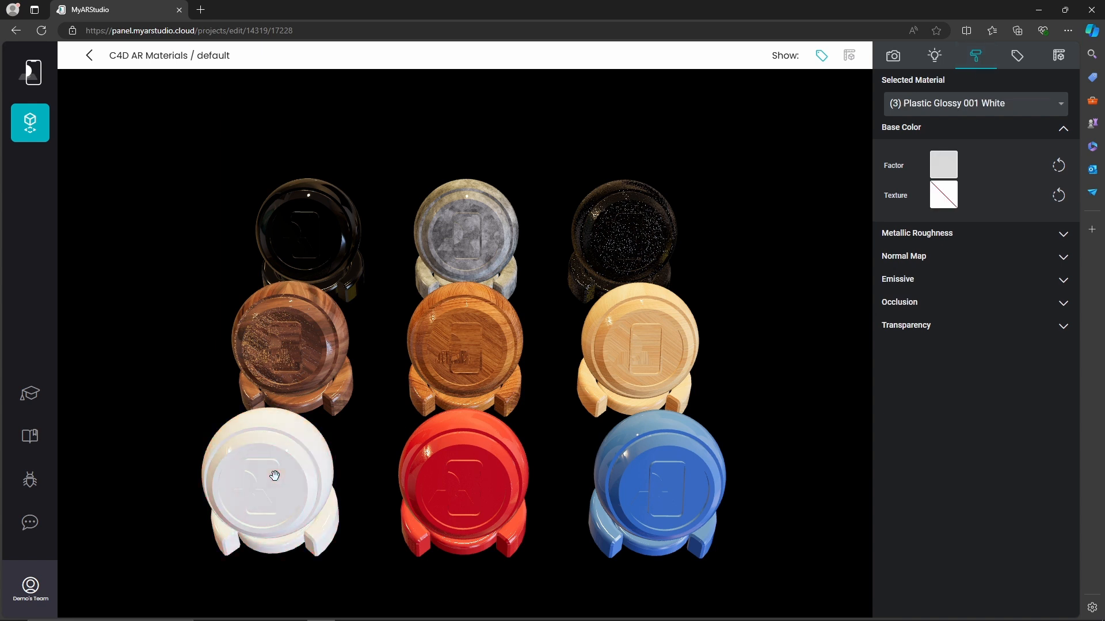
pyautogui.click(911, 304)
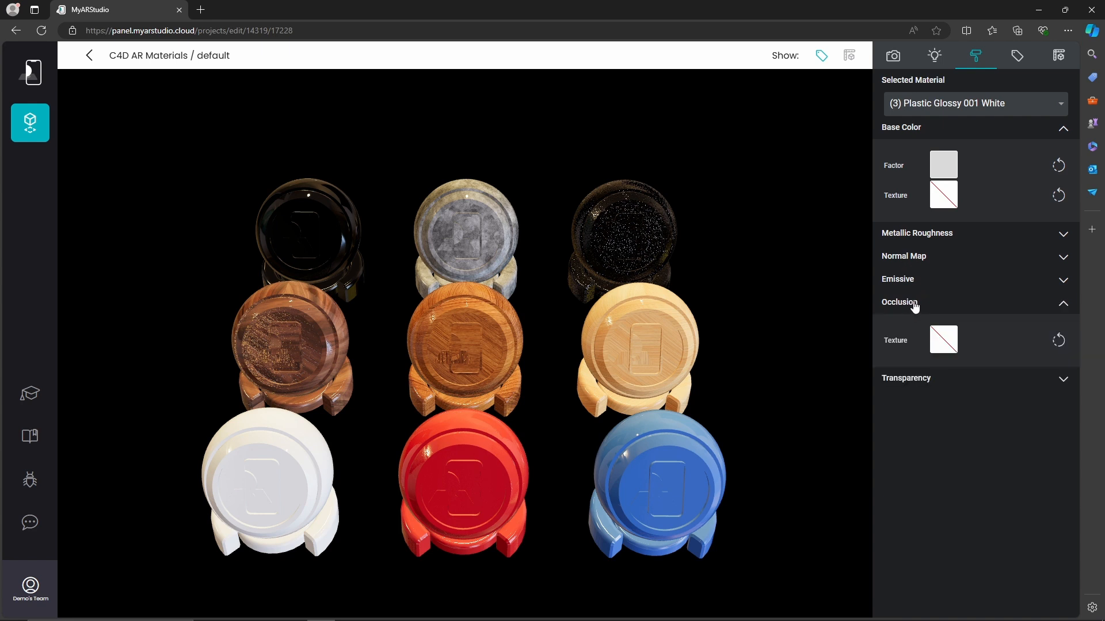
pyautogui.click(944, 344)
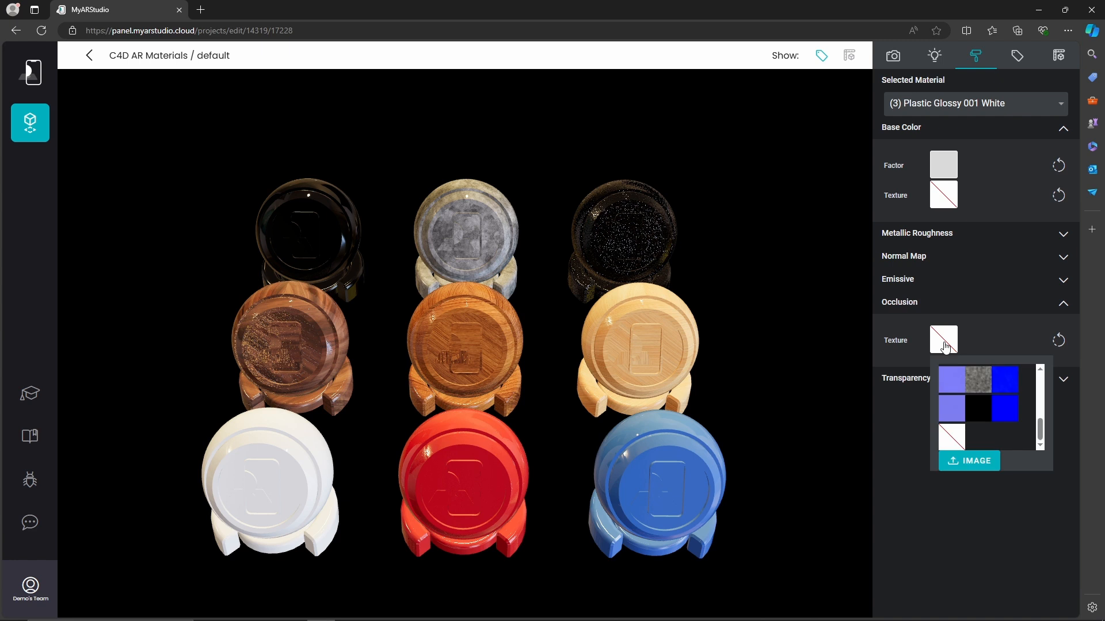
pyautogui.click(982, 463)
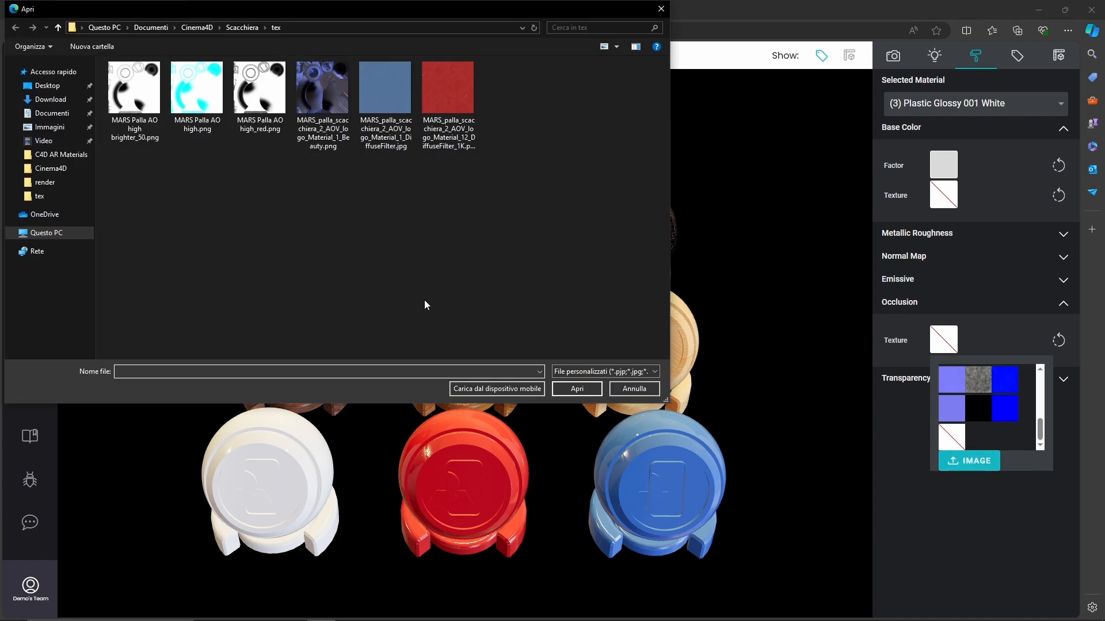
pyautogui.click(257, 104)
pyautogui.click(580, 390)
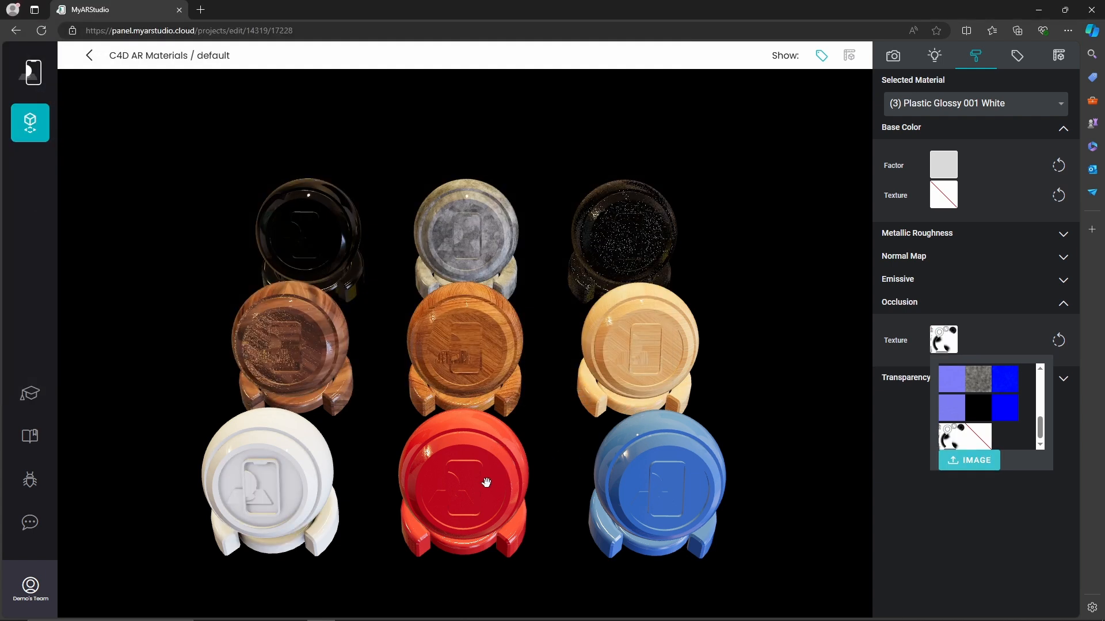
# Apply the uploaded occlusion texture to the red Plastic Old Glossy 001 and blue Plastic Glossy 001 materials.
pyautogui.click(486, 483)
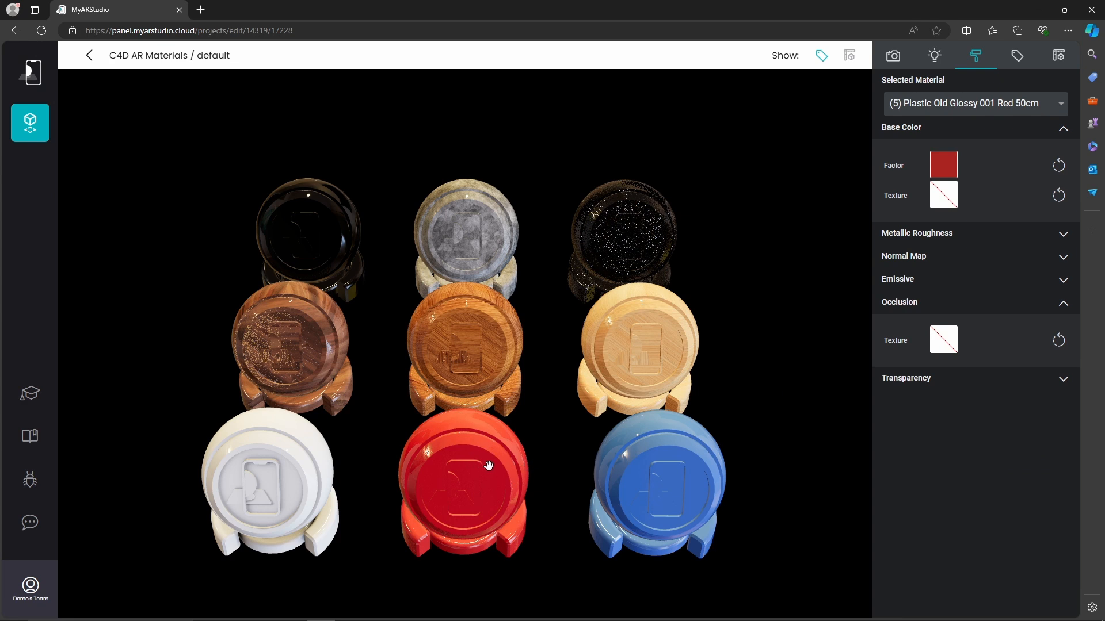
pyautogui.click(944, 344)
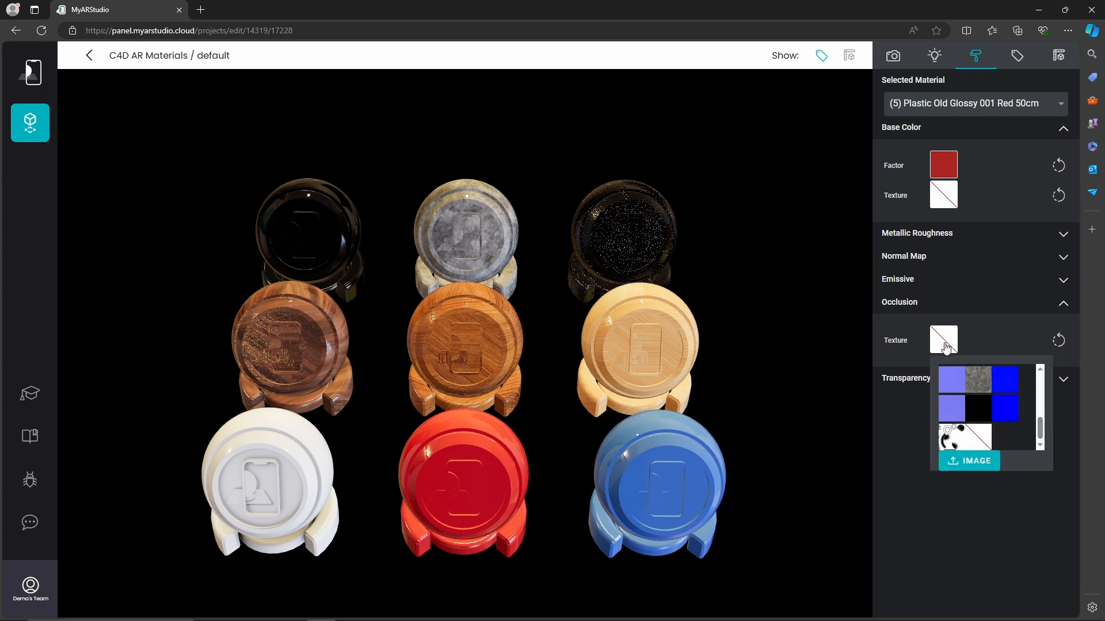
pyautogui.click(945, 440)
pyautogui.click(677, 477)
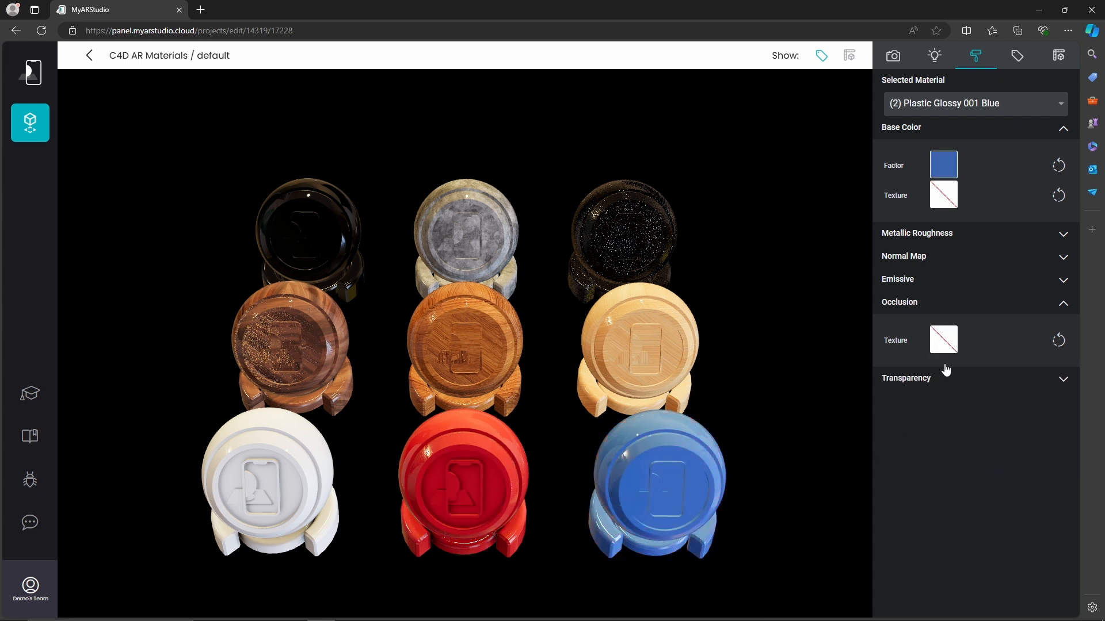
pyautogui.click(943, 340)
pyautogui.click(948, 437)
# Assign the same occlusion texture to the three wood materials in the middle row.
pyautogui.click(650, 351)
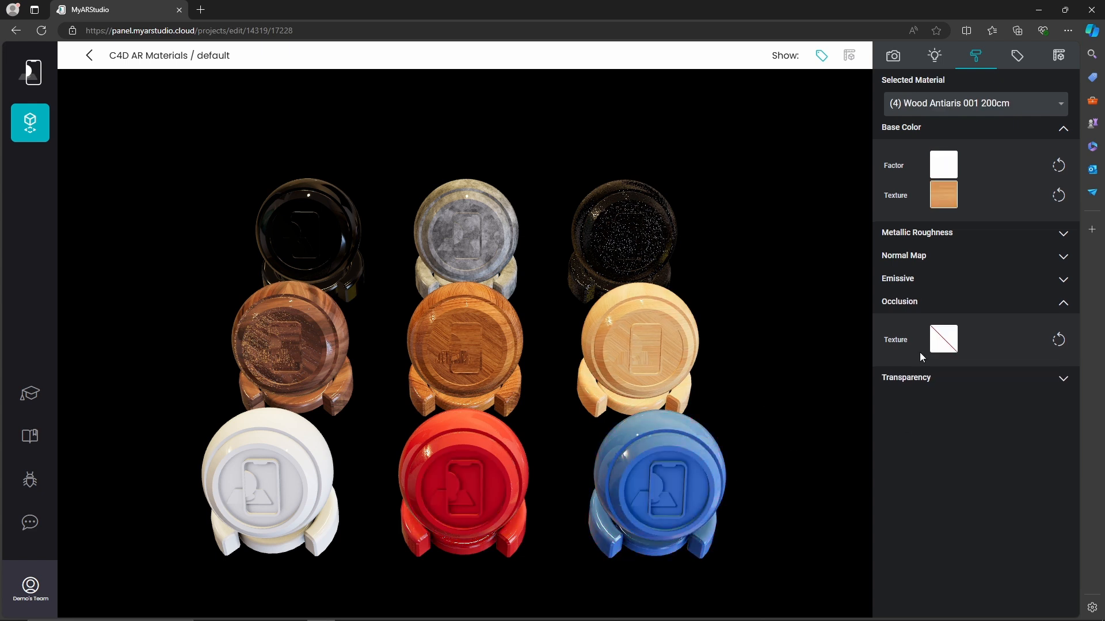
pyautogui.click(943, 340)
pyautogui.click(948, 436)
pyautogui.click(465, 345)
pyautogui.click(943, 340)
pyautogui.click(948, 436)
pyautogui.click(289, 325)
pyautogui.click(943, 340)
# Assign the same occlusion texture to the ceramic, concrete and leather materials in the back row.
pyautogui.click(309, 235)
pyautogui.click(943, 340)
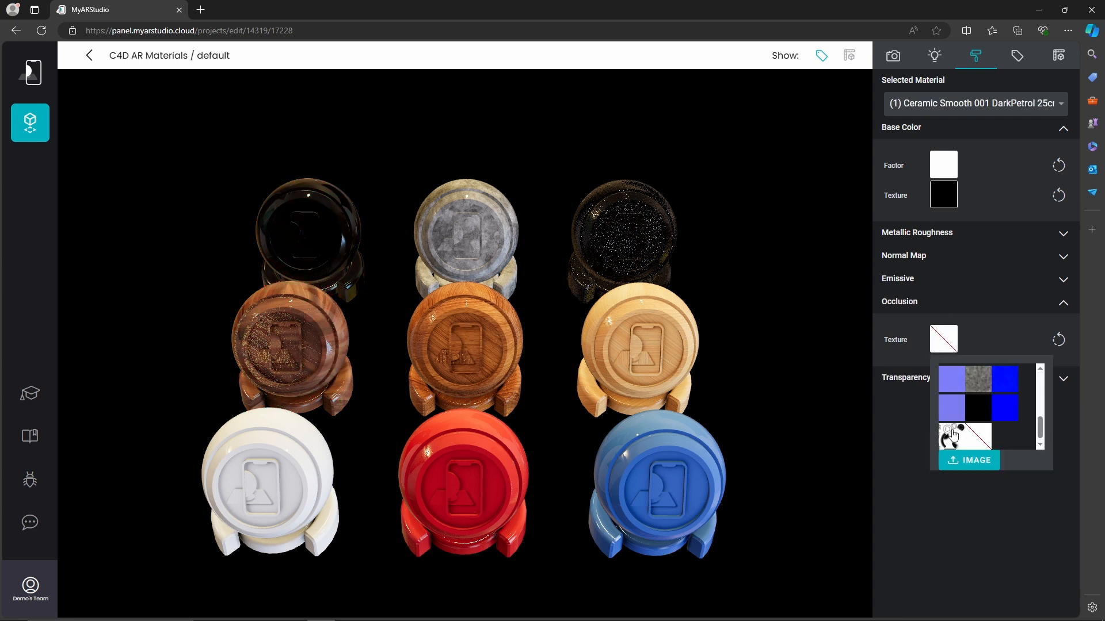
pyautogui.click(948, 435)
pyautogui.click(464, 234)
pyautogui.click(943, 339)
pyautogui.click(948, 435)
pyautogui.click(623, 236)
pyautogui.click(943, 339)
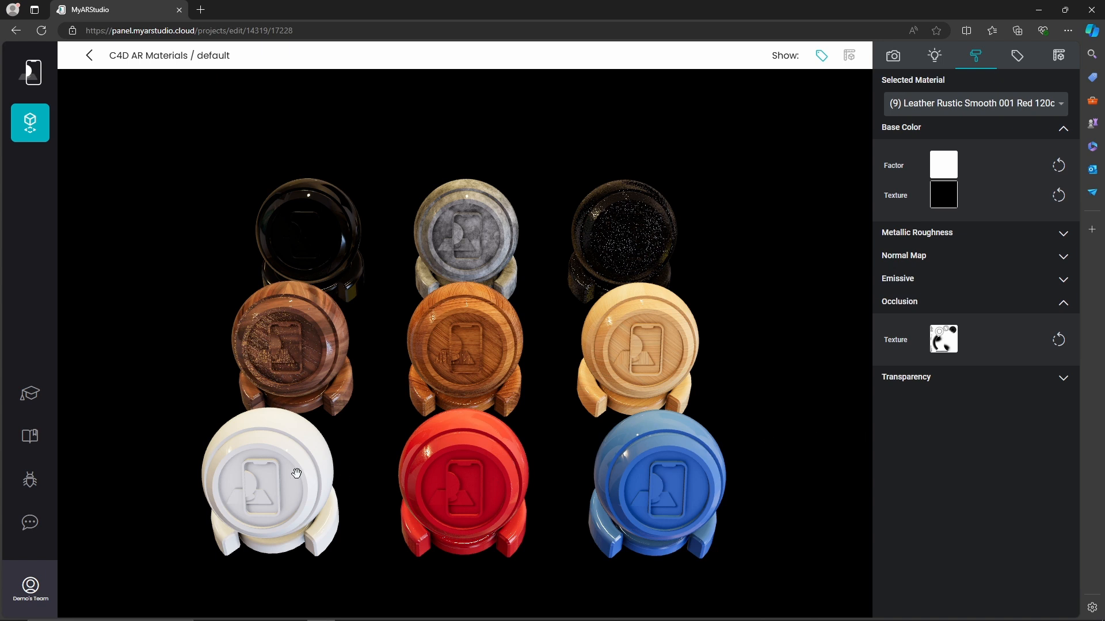
# Remove the metallic roughness texture from the Plastic Glossy 001 White material.
pyautogui.click(296, 473)
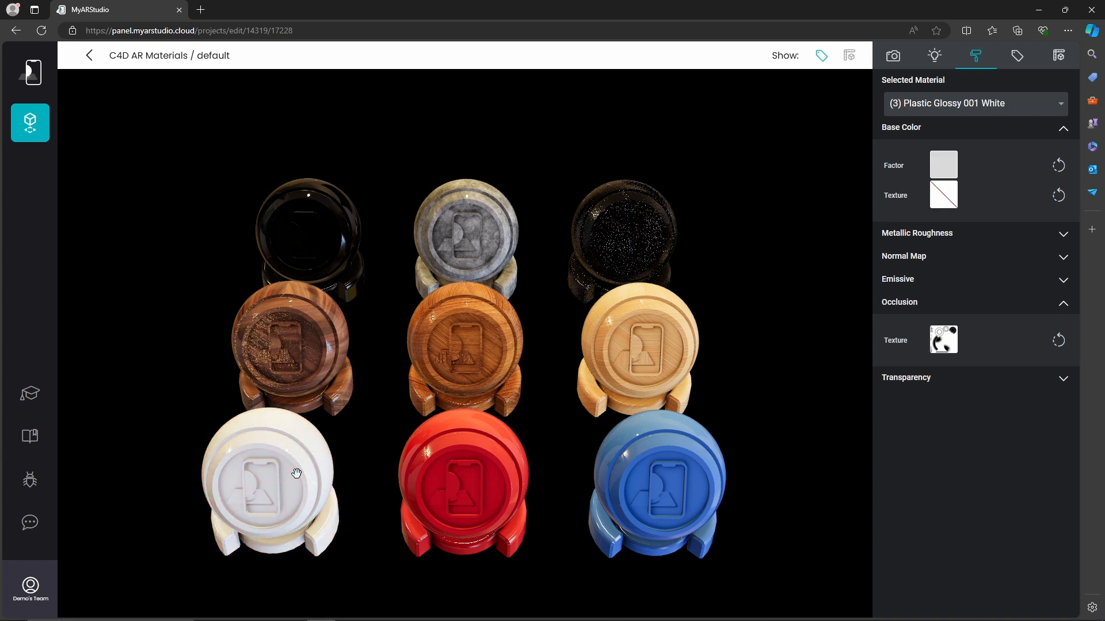
pyautogui.scroll(5, 296, 473)
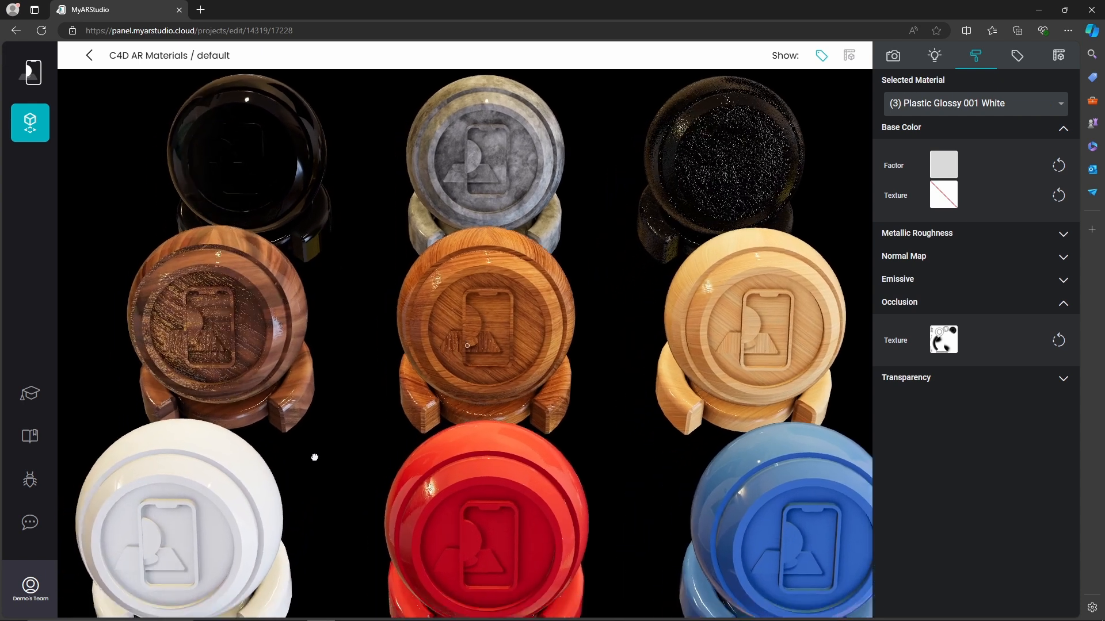
pyautogui.moveTo(315, 458); pyautogui.dragTo(375, 343, button='right')
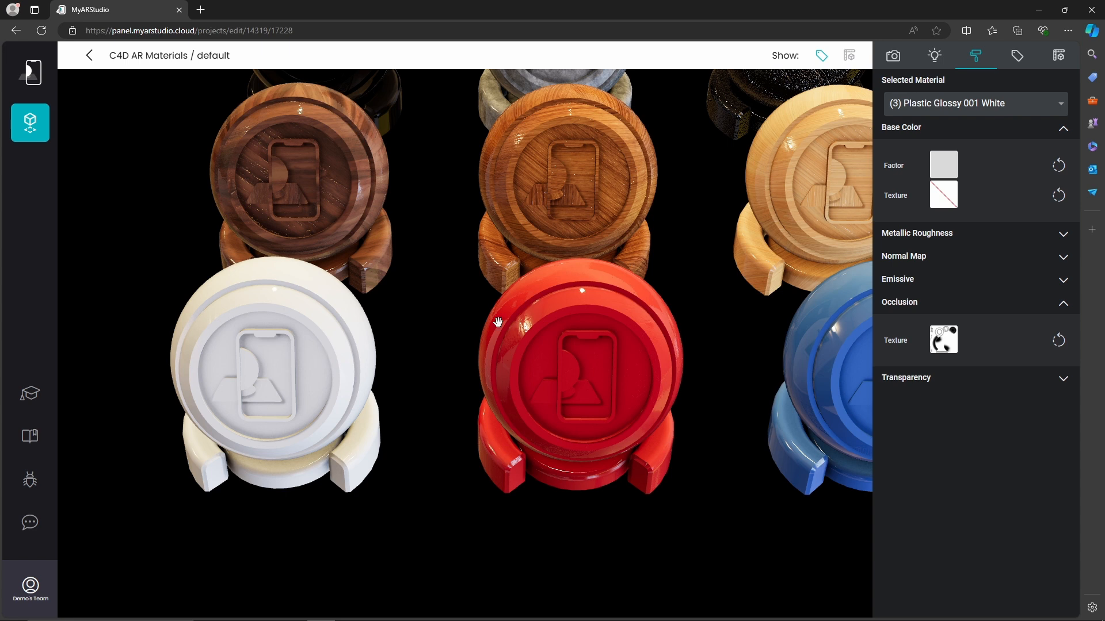
pyautogui.click(964, 240)
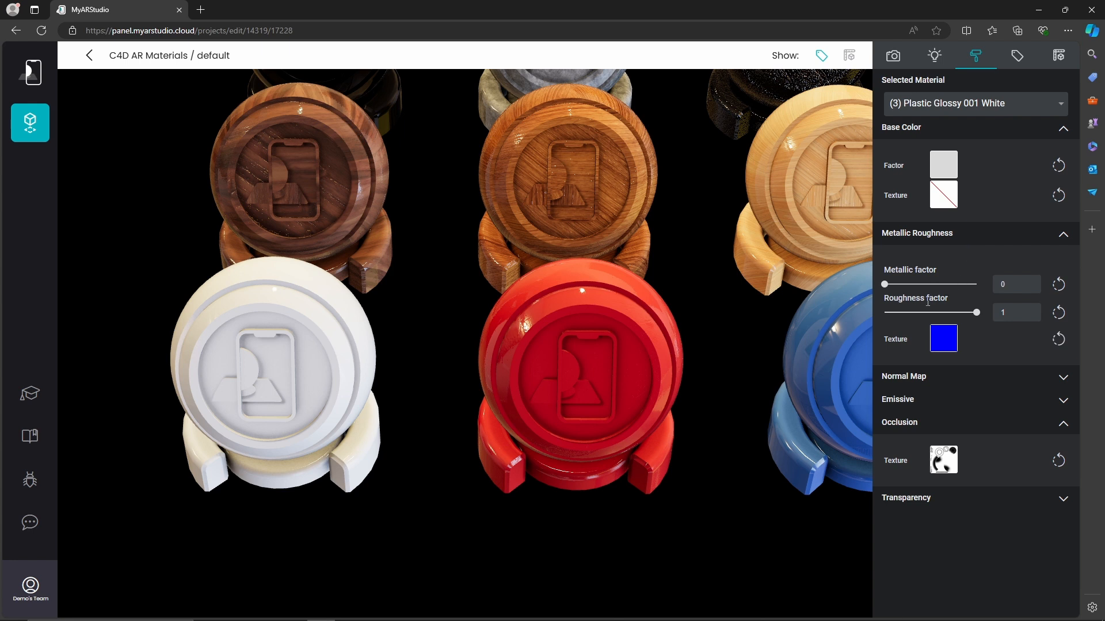
pyautogui.click(949, 345)
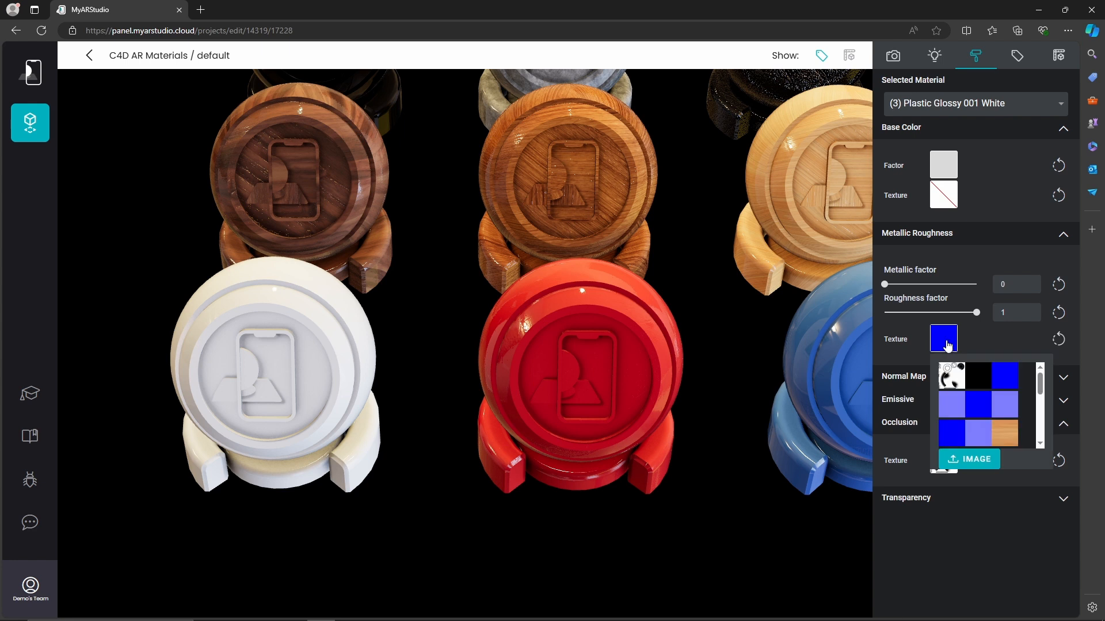
pyautogui.scroll(-1, 980, 399)
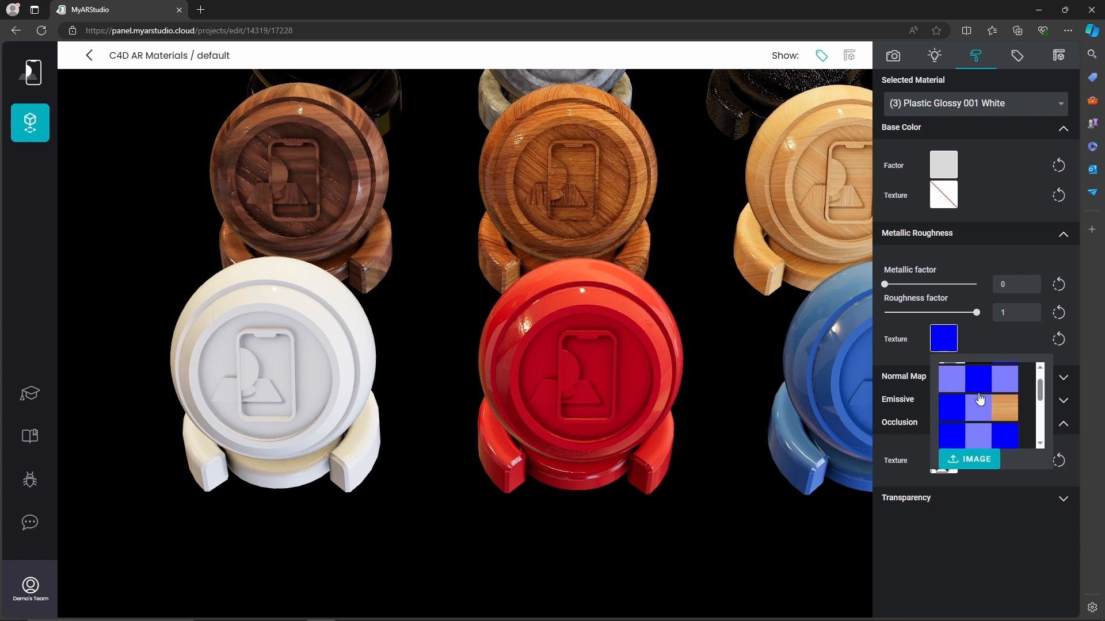
pyautogui.scroll(-3, 980, 399)
pyautogui.click(980, 435)
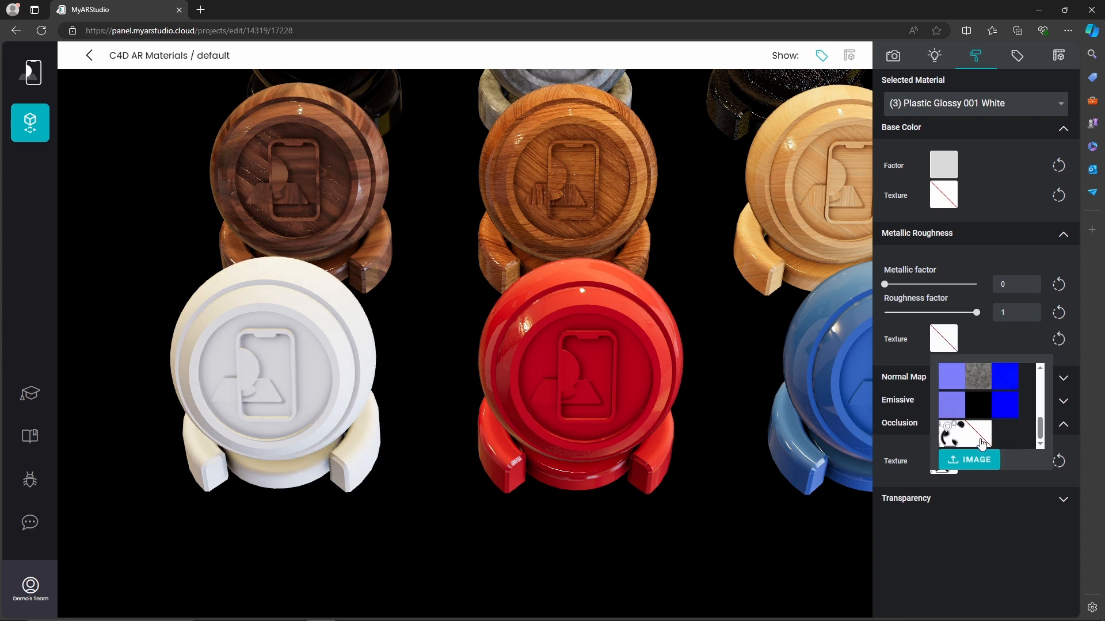
# Set the roughness factor of the Plastic Glossy 001 White material to 0.13.
pyautogui.click(977, 327)
pyautogui.moveTo(977, 313); pyautogui.dragTo(896, 326)
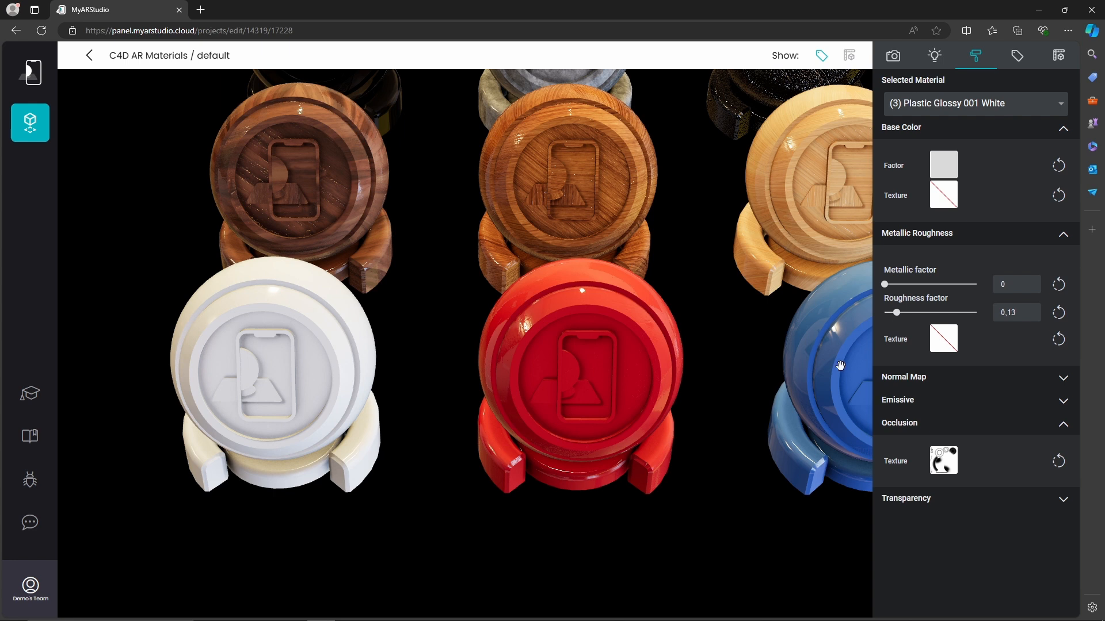
# Remove the metallic roughness texture from the Plastic Glossy 001 Blue material and set its roughness factor to 0.13.
pyautogui.moveTo(736, 374); pyautogui.dragTo(567, 380)
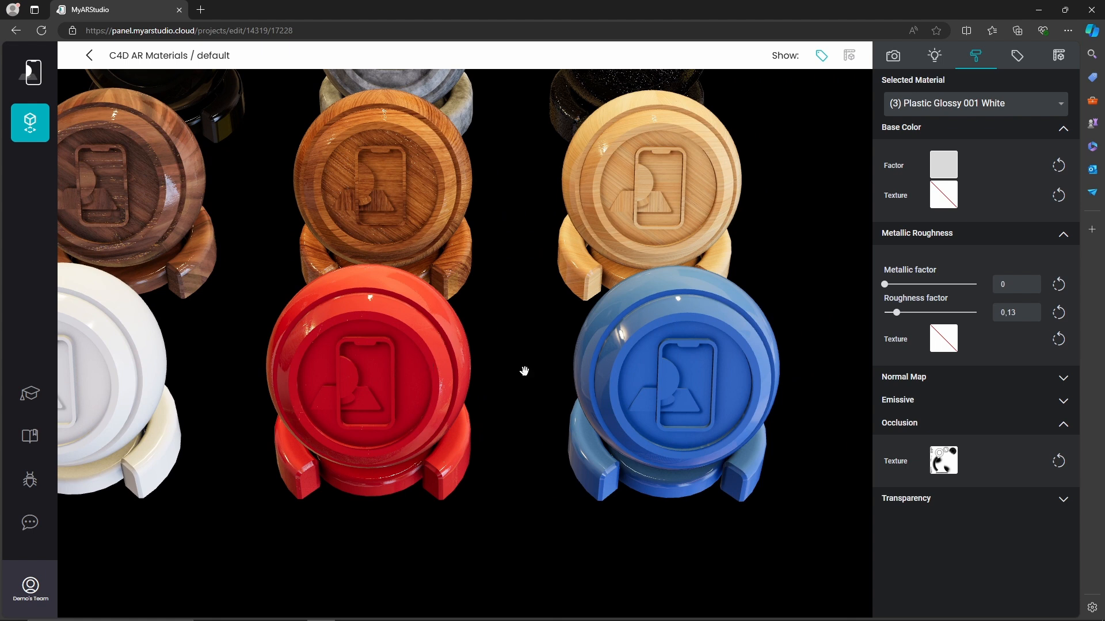
pyautogui.click(682, 363)
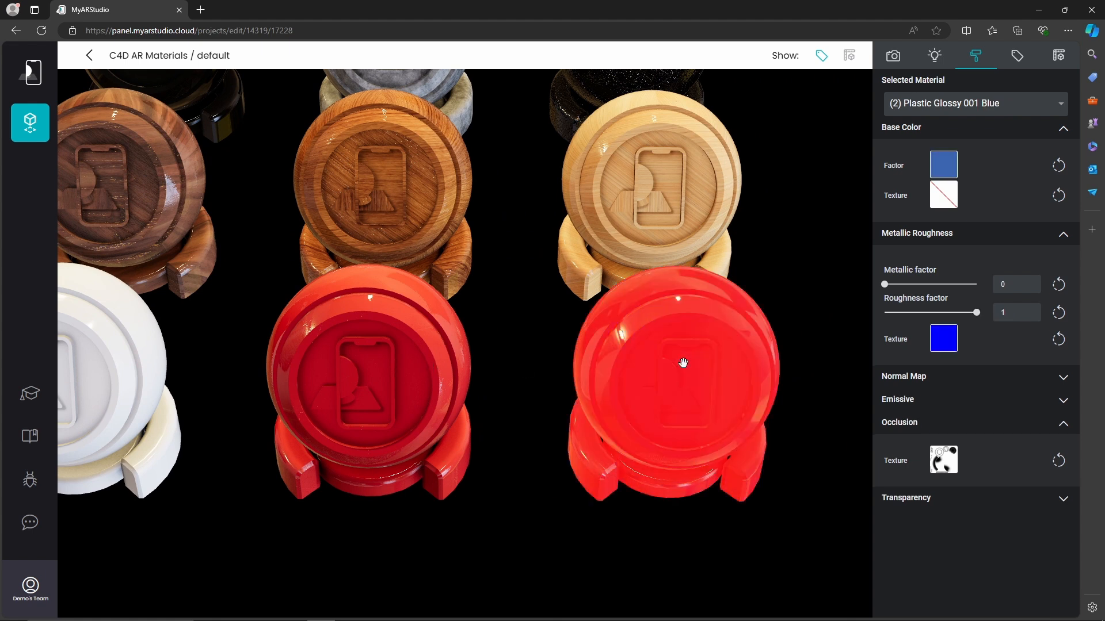
pyautogui.click(951, 345)
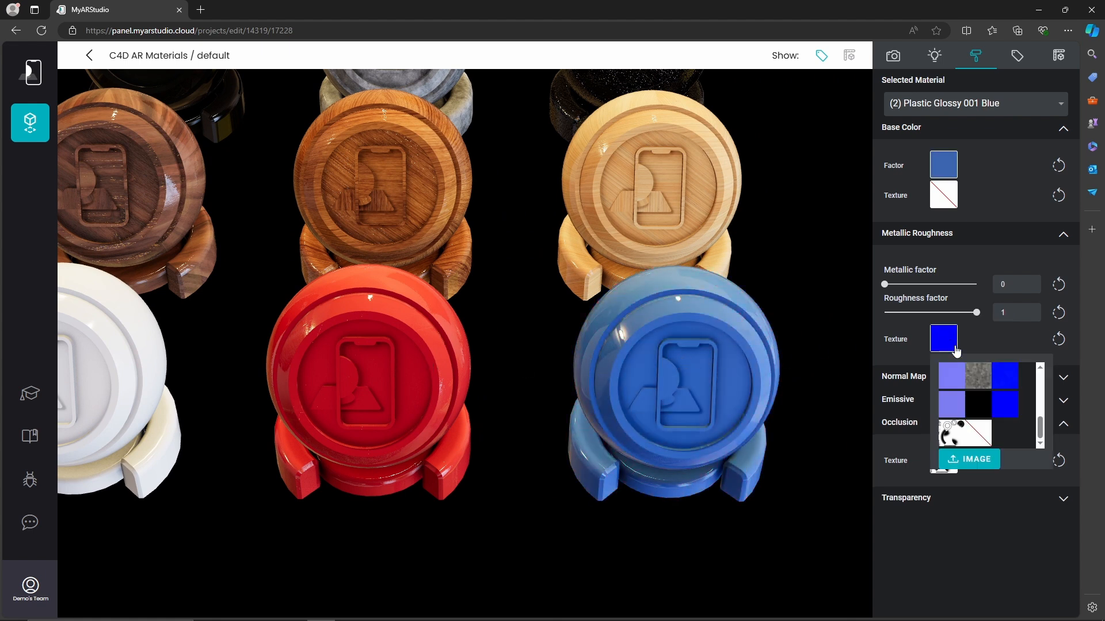
pyautogui.click(977, 433)
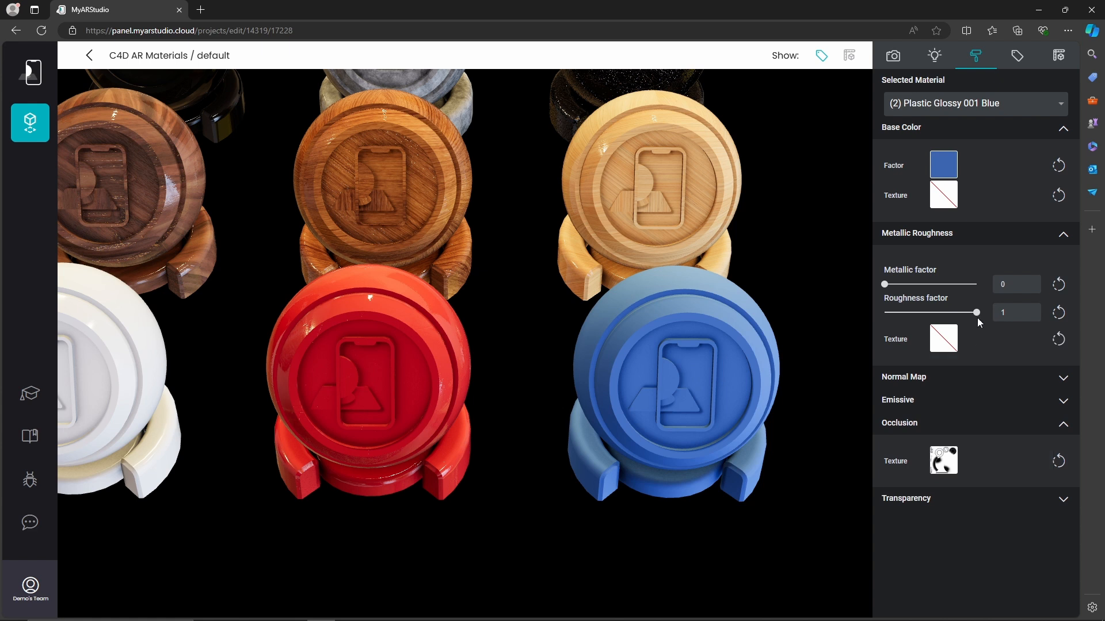
pyautogui.moveTo(977, 313)
pyautogui.mouseDown()
pyautogui.moveTo(909, 313)
pyautogui.moveTo(895, 332)
pyautogui.mouseUp()
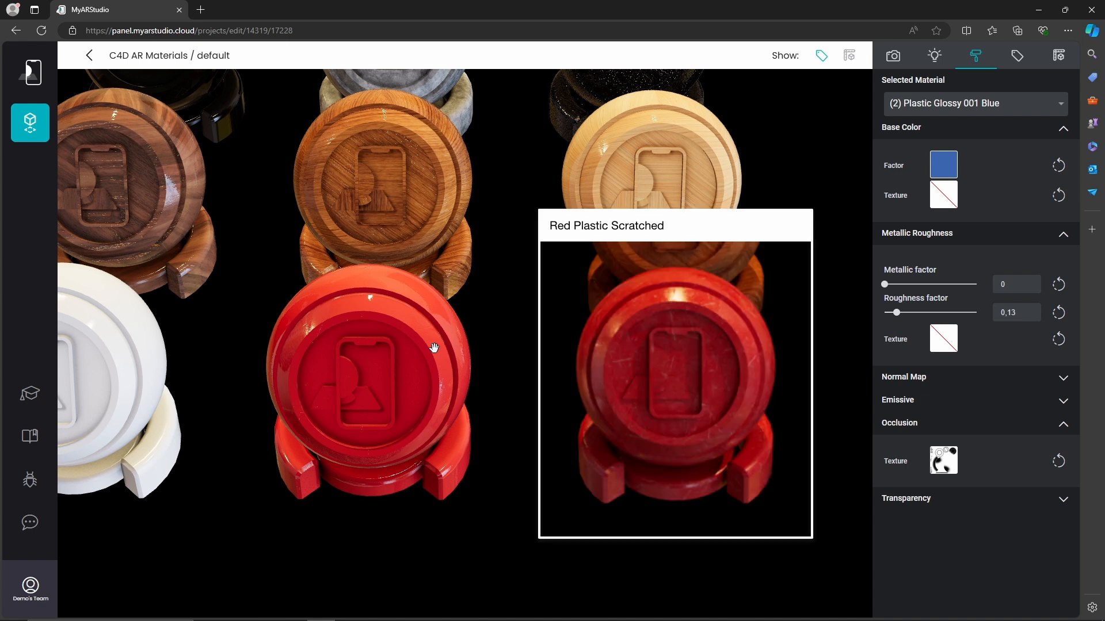
# Remove the metallic roughness texture from the Wood Walnut 002 material and lower its roughness factor.
pyautogui.click(433, 348)
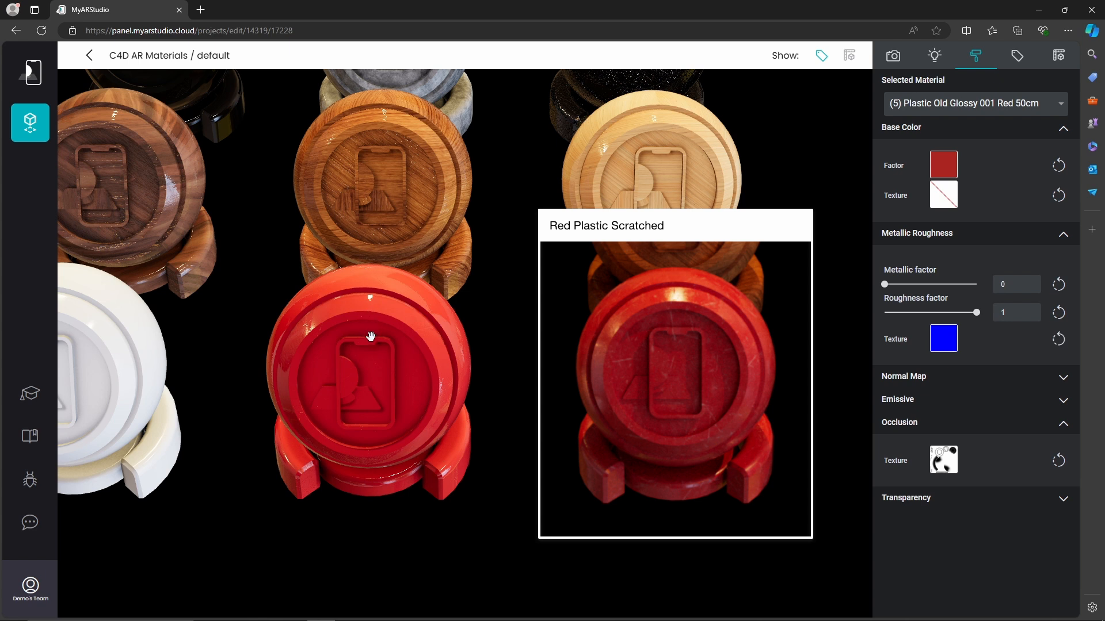
pyautogui.moveTo(410, 314); pyautogui.dragTo(496, 444, button='right')
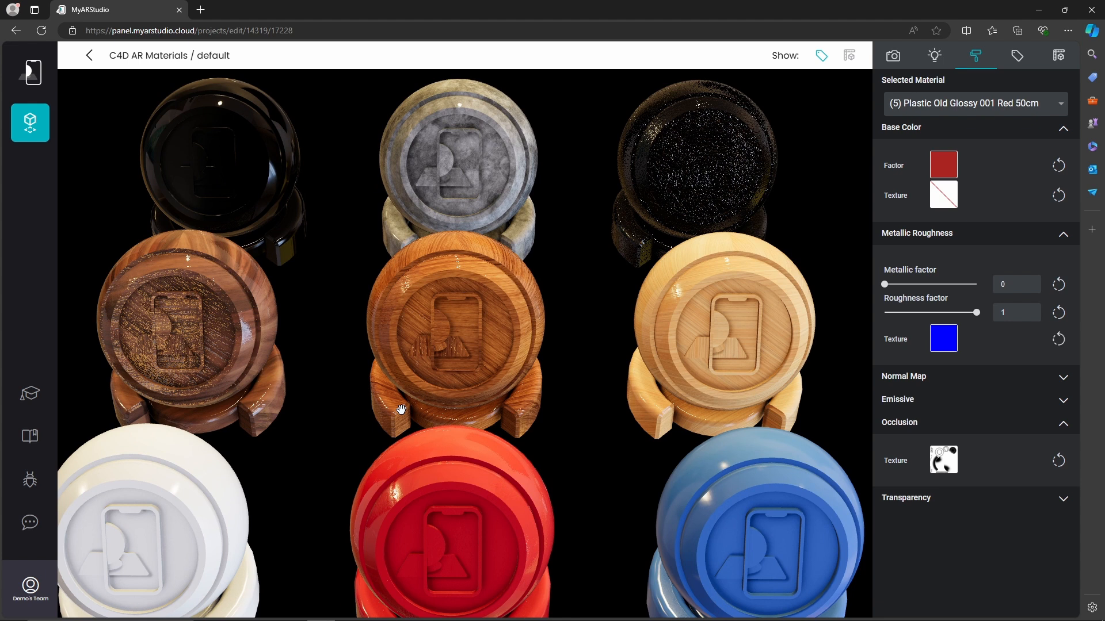
pyautogui.click(247, 332)
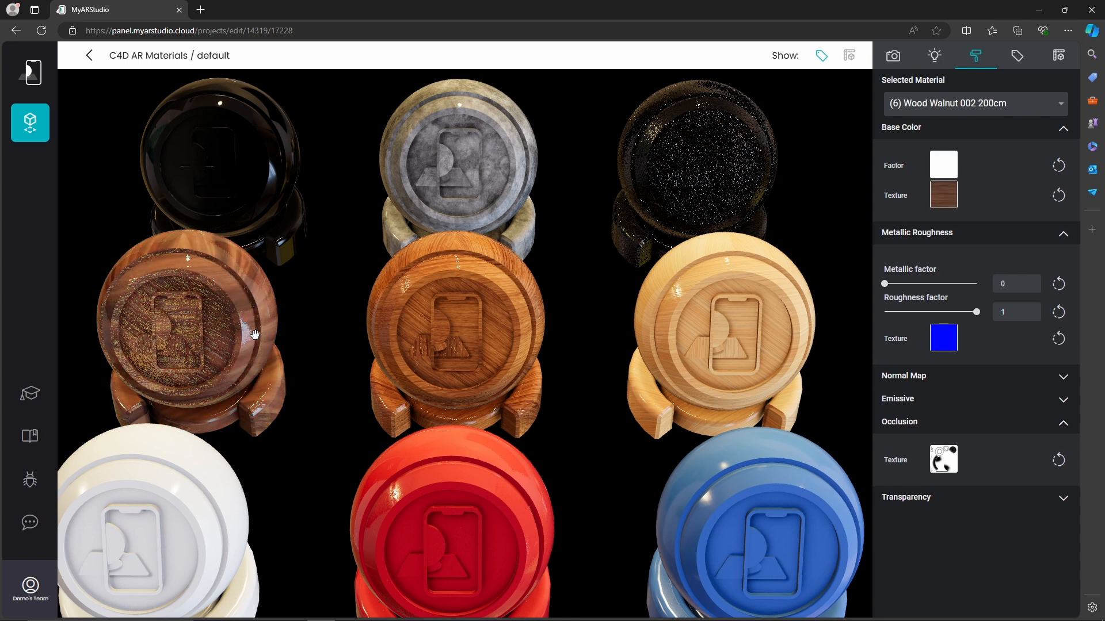
pyautogui.click(944, 344)
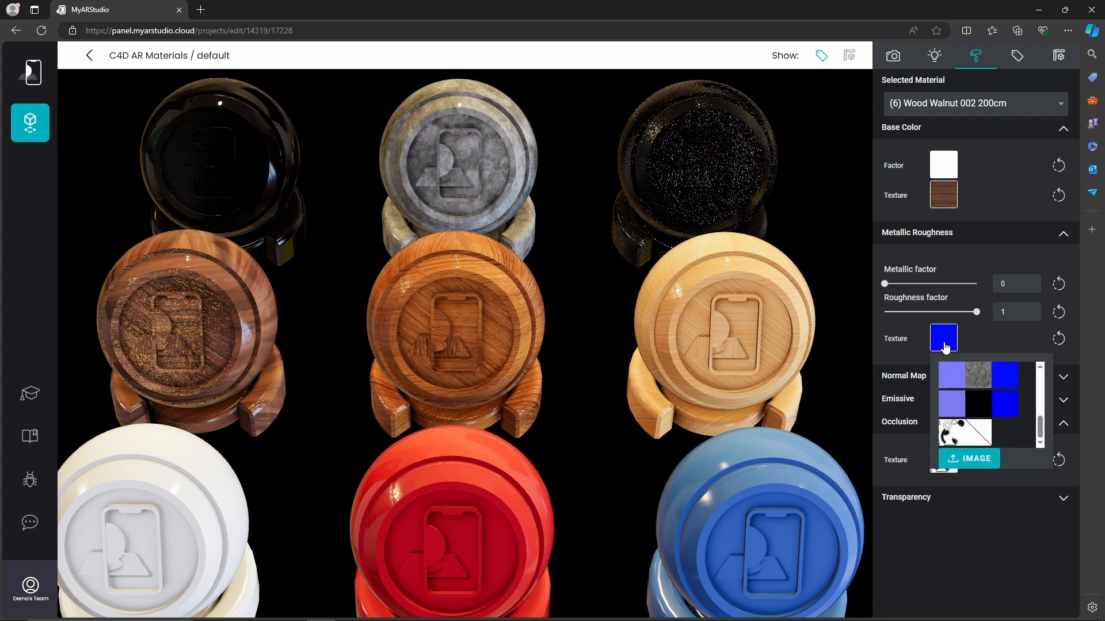
pyautogui.click(976, 433)
pyautogui.moveTo(977, 312); pyautogui.dragTo(903, 326)
# Remove the metallic roughness texture from the Wood Amazkoue 001 material and set its roughness factor to 0.29.
pyautogui.click(517, 357)
pyautogui.click(946, 342)
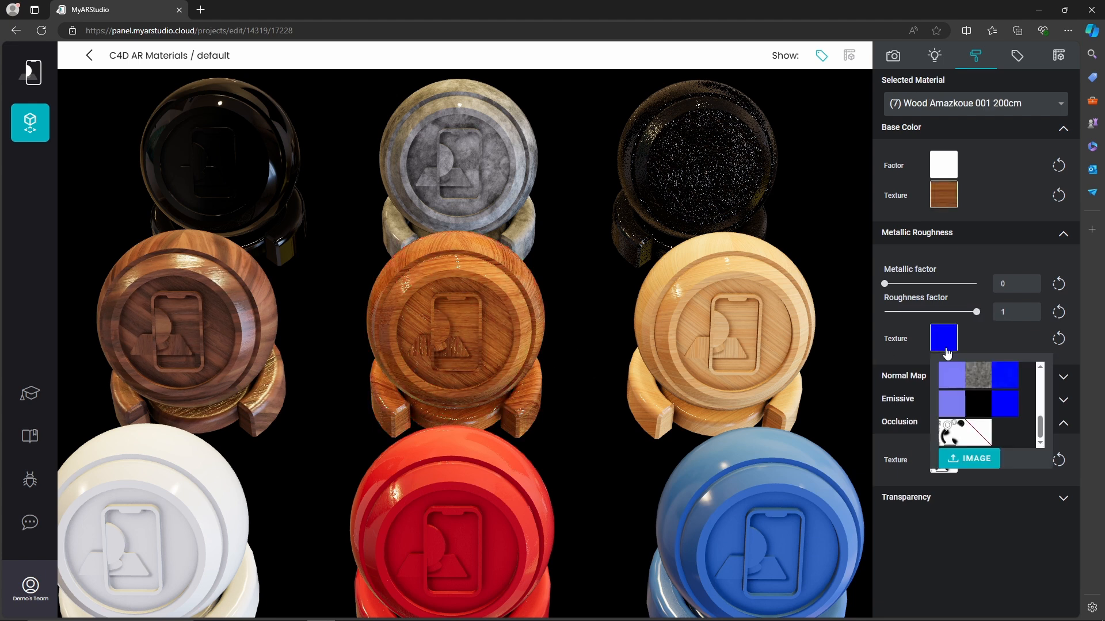
pyautogui.click(976, 440)
pyautogui.moveTo(977, 314); pyautogui.dragTo(907, 326)
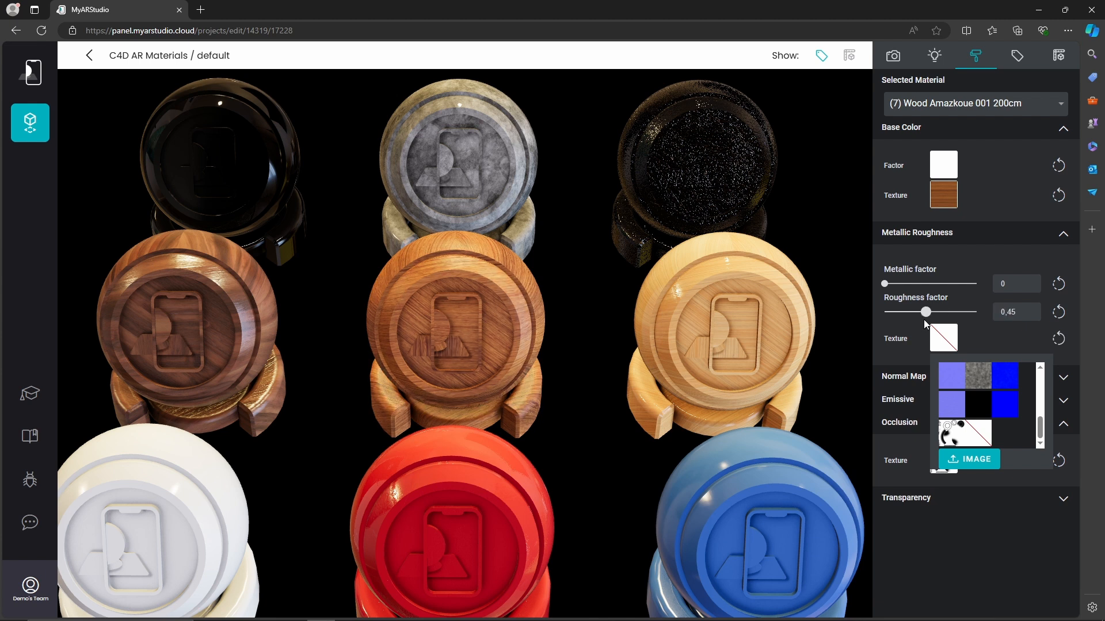
# Remove the metallic roughness texture from the Wood Antiaris 001 material and set its roughness factor to 0.21.
pyautogui.click(727, 328)
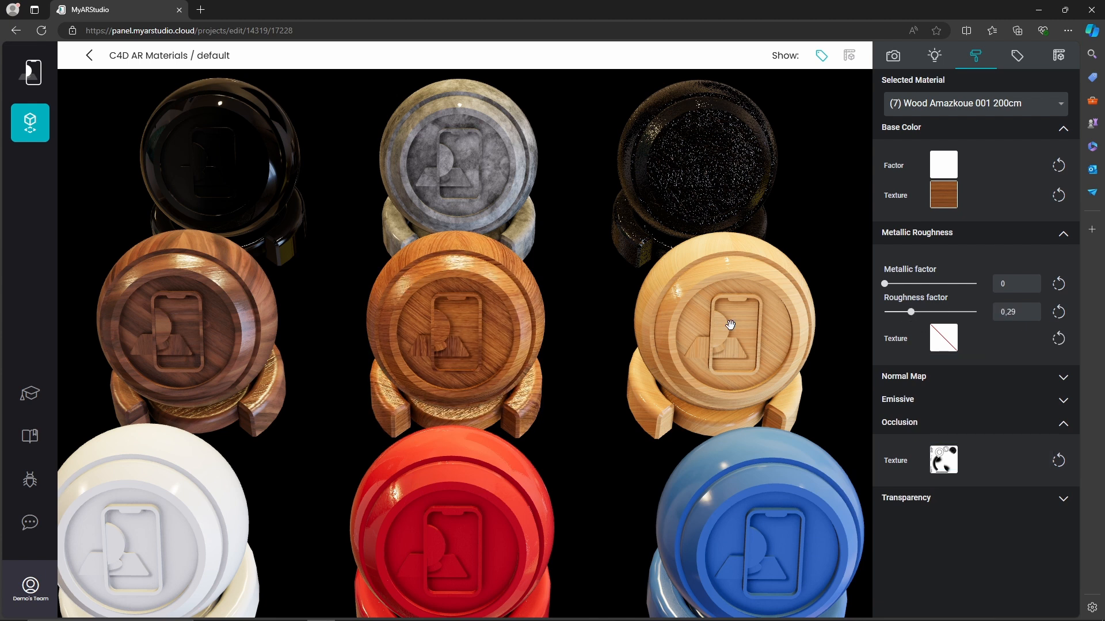
pyautogui.click(940, 341)
pyautogui.click(973, 432)
pyautogui.moveTo(976, 312); pyautogui.dragTo(905, 316)
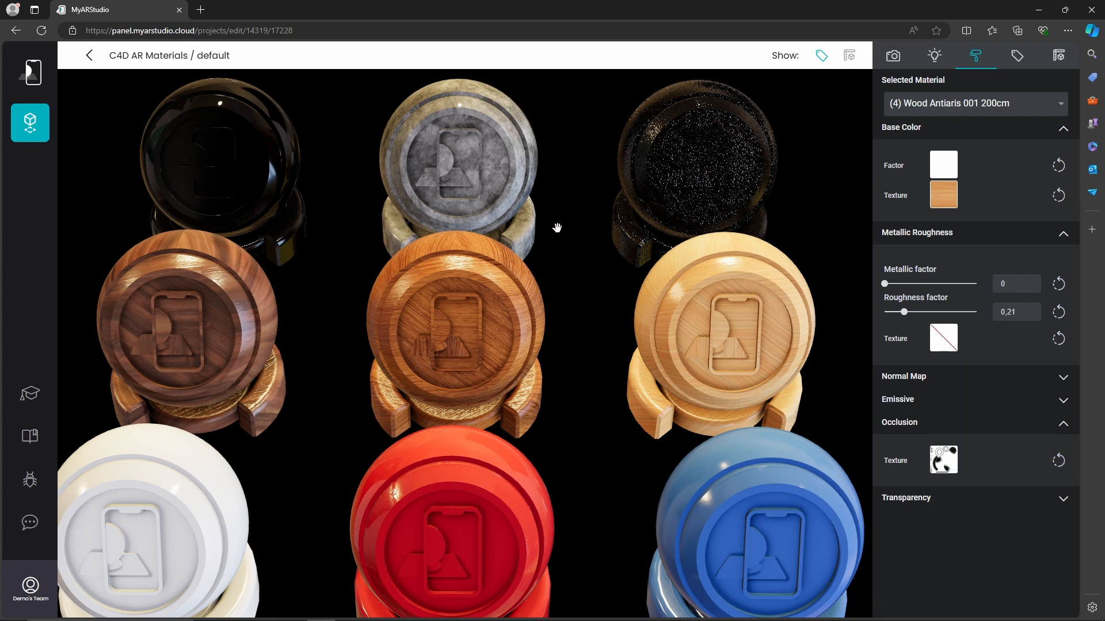
# Remove the metallic roughness texture from the Concrete Floor Tiles 001 material in the back row and lower its roughness factor.
pyautogui.moveTo(560, 214); pyautogui.dragTo(593, 372, button='right')
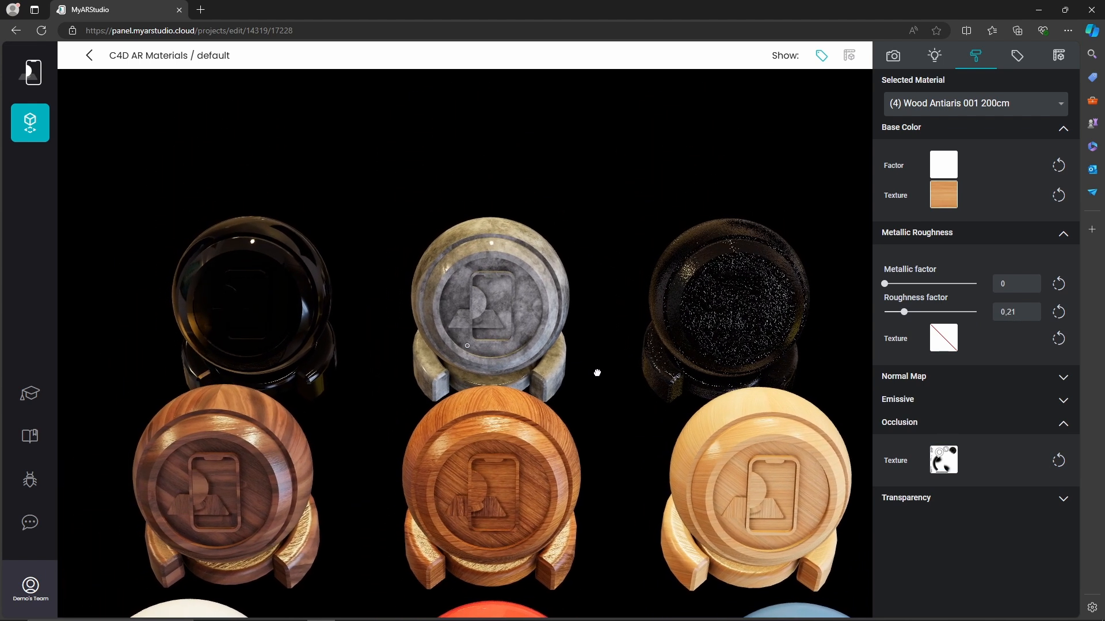
pyautogui.click(539, 285)
pyautogui.click(947, 344)
pyautogui.click(976, 435)
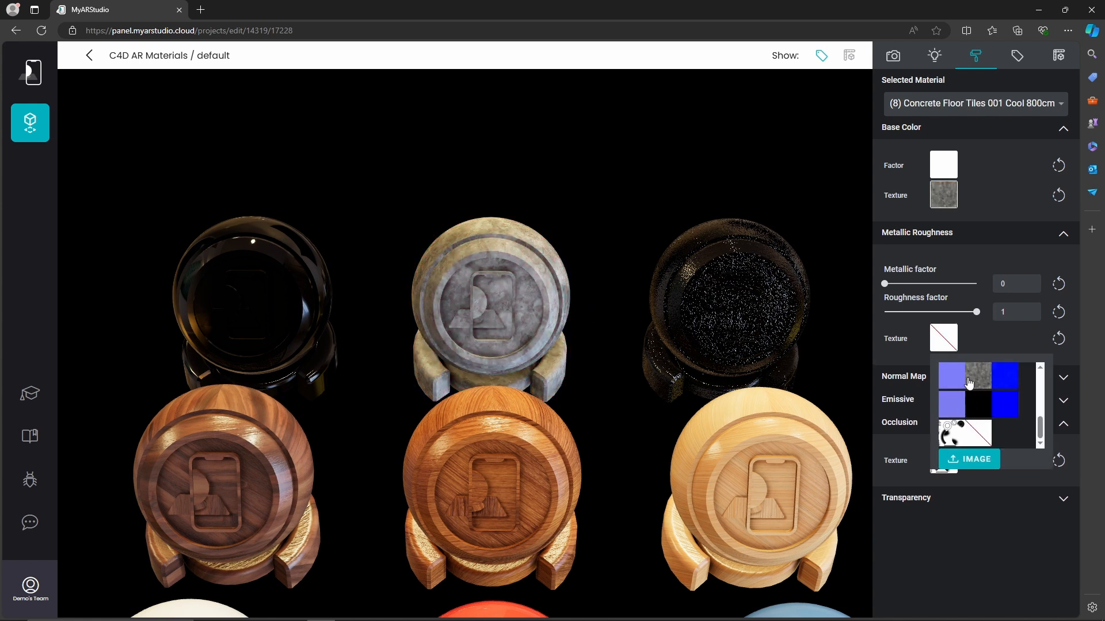
pyautogui.moveTo(977, 312); pyautogui.dragTo(928, 317)
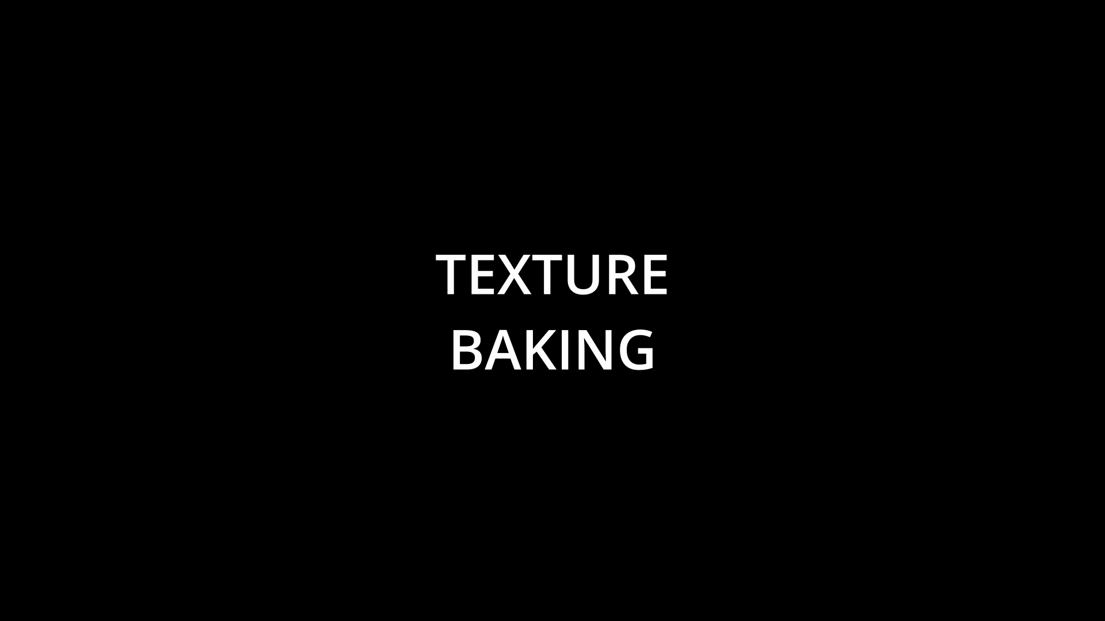
# Switch to Cinema 4D, open the leather material for inspection, and close it again.
pyautogui.hotkey('alt', 'Tab')
pyautogui.press('Tab')
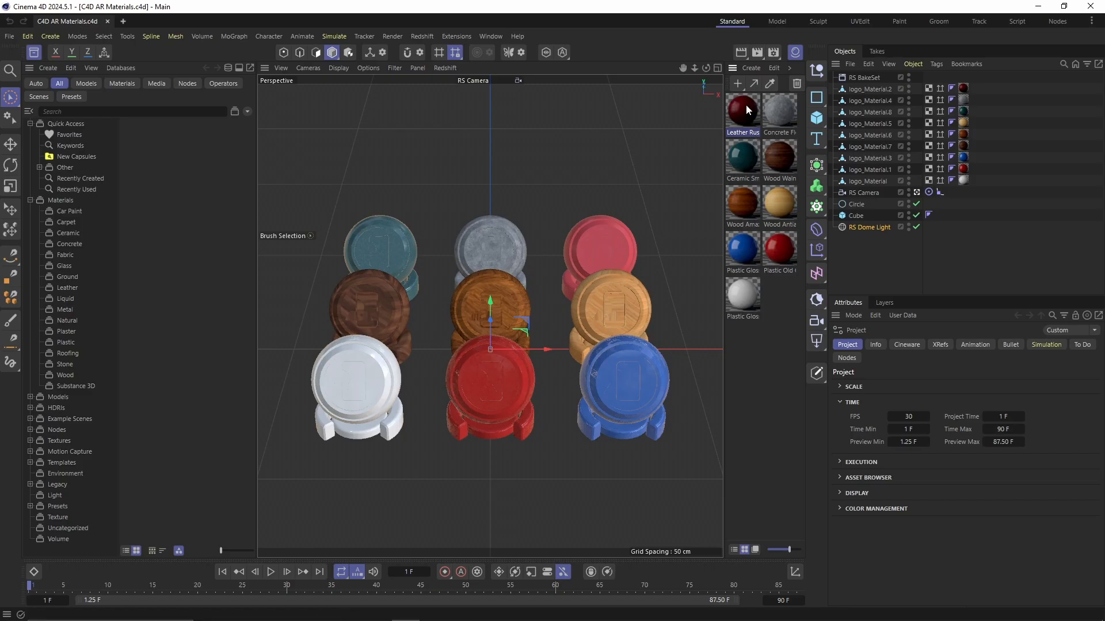
pyautogui.doubleClick(746, 105)
pyautogui.click(1065, 95)
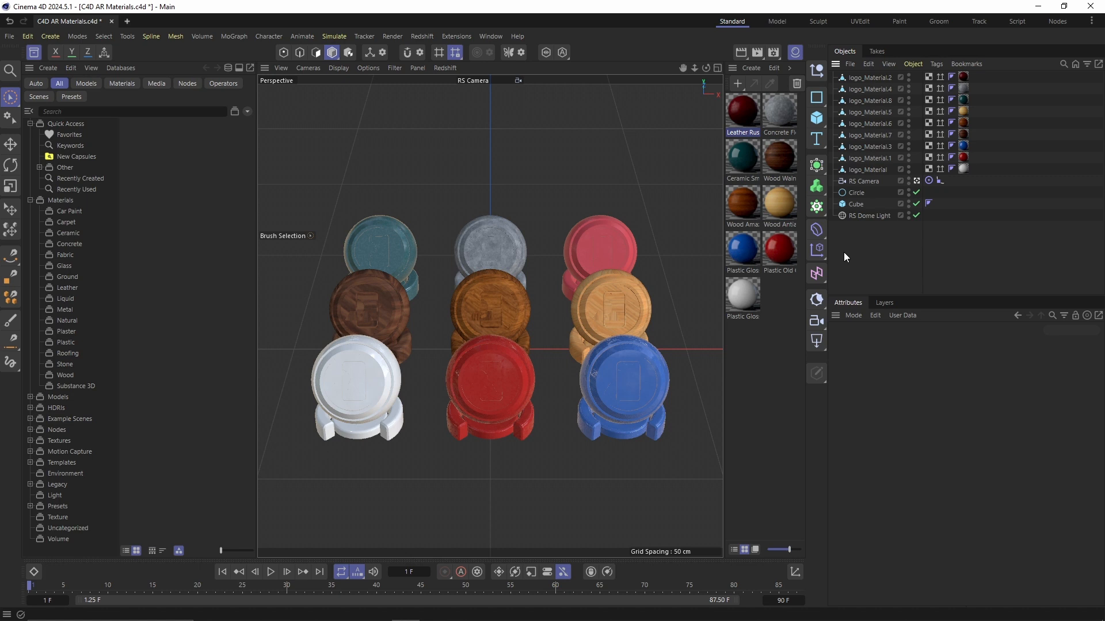
# Open the Redshift AOV Manager and add a Diffuse Filter AOV to the render settings.
pyautogui.click(426, 36)
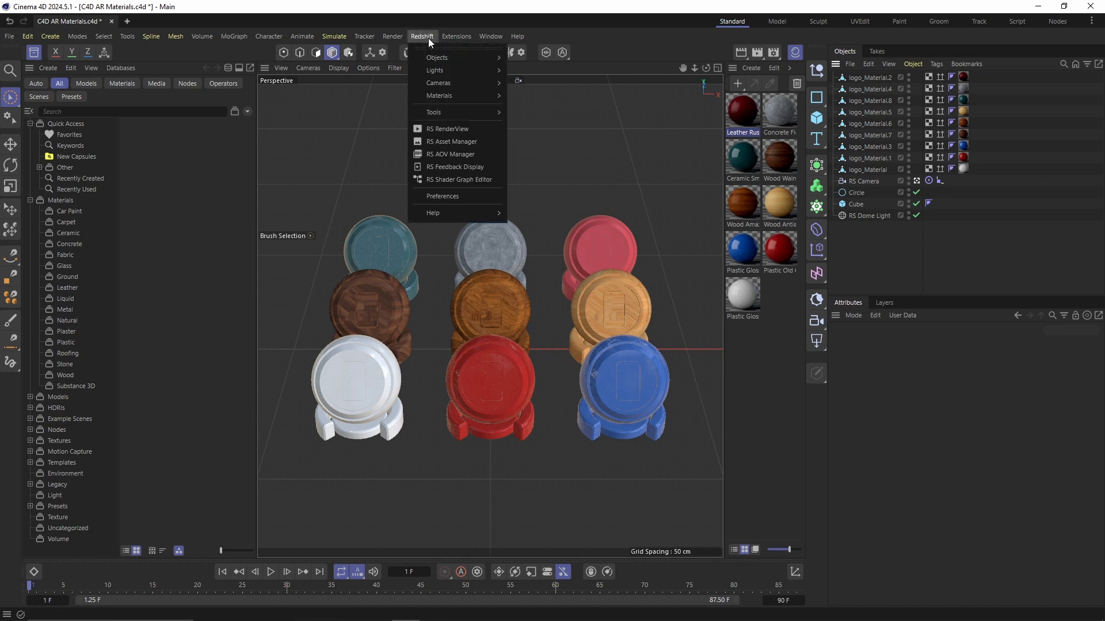
pyautogui.click(474, 153)
pyautogui.doubleClick(645, 146)
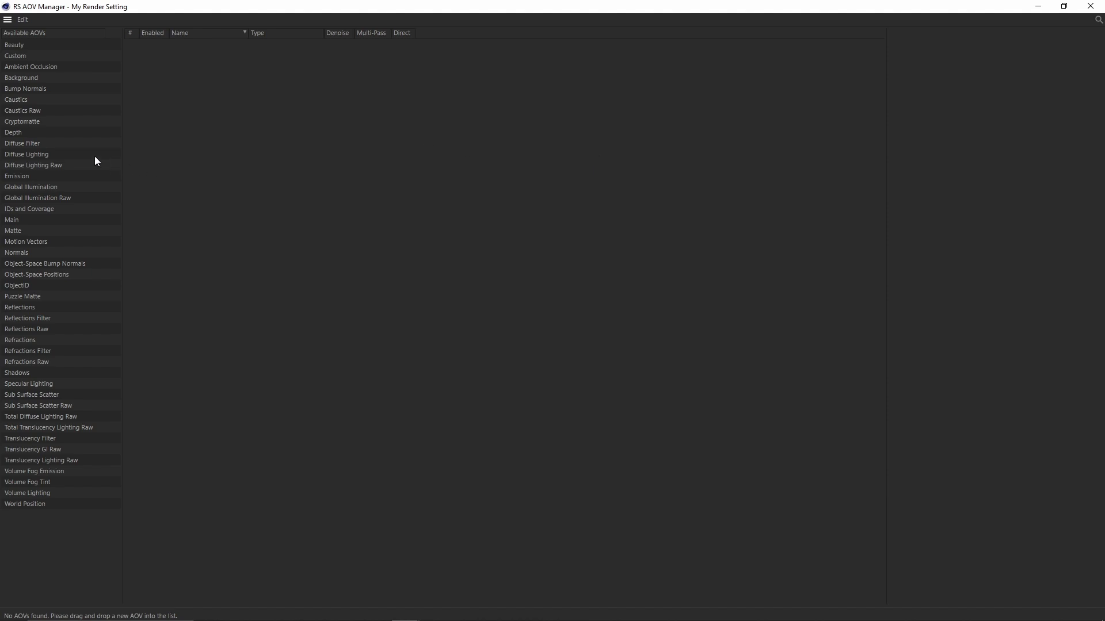
pyautogui.moveTo(35, 145); pyautogui.dragTo(207, 130)
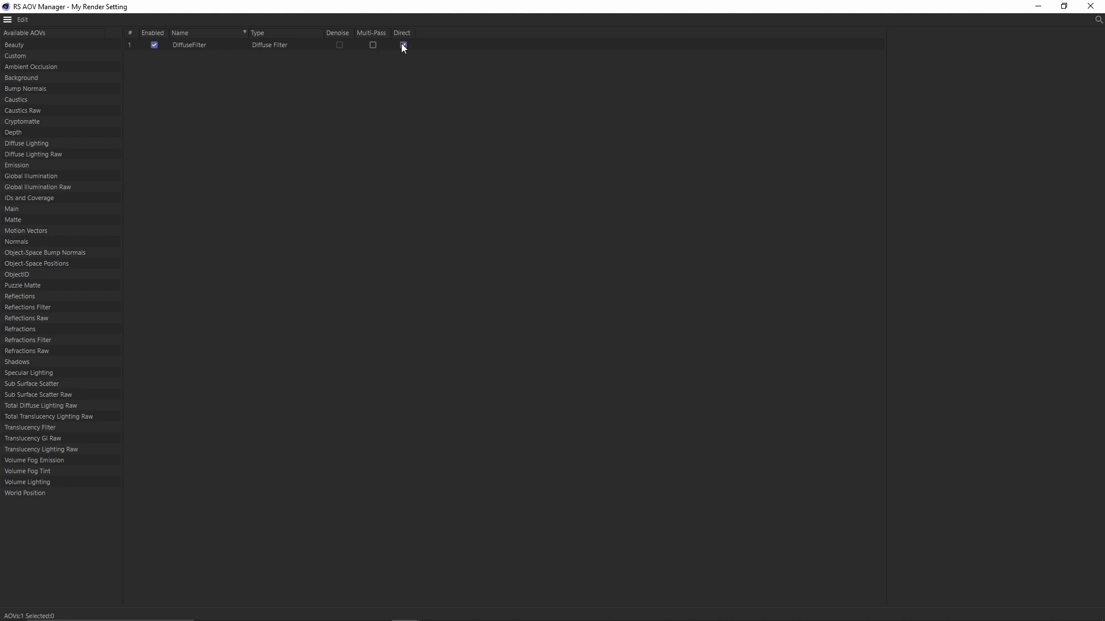
# Set the Diffuse Filter AOV's direct output format to PNG and close the AOV Manager.
pyautogui.click(229, 48)
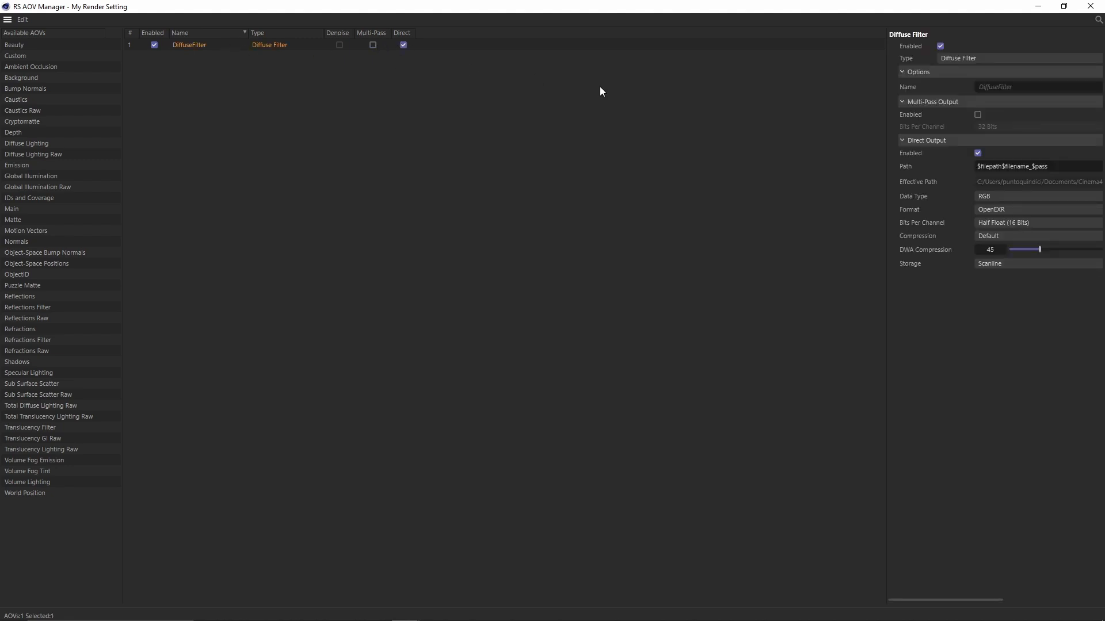
pyautogui.click(1004, 210)
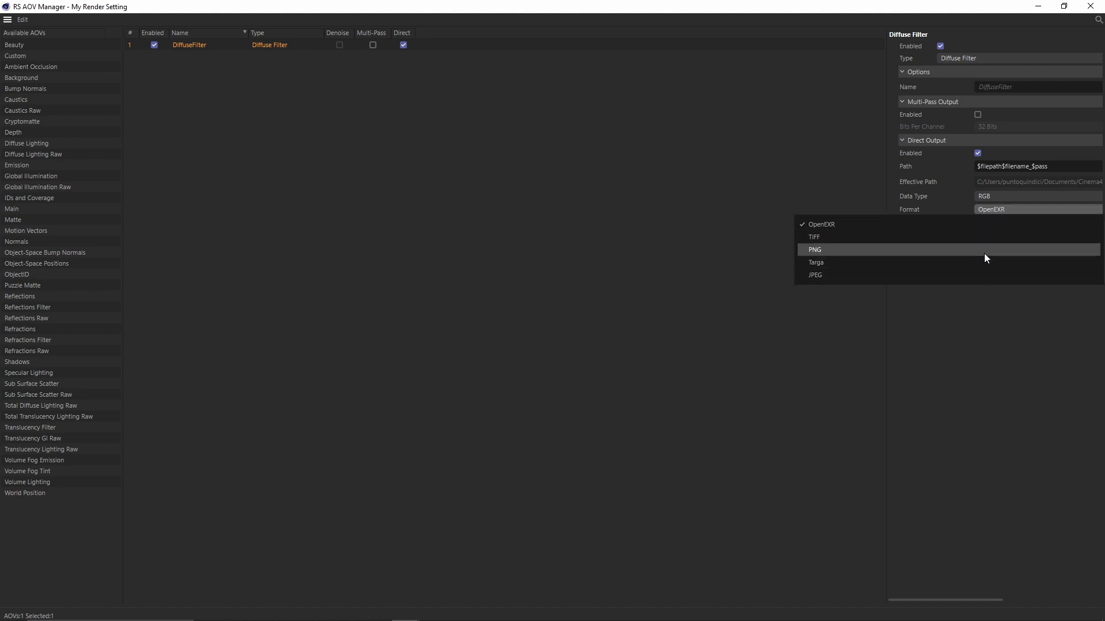
pyautogui.click(983, 254)
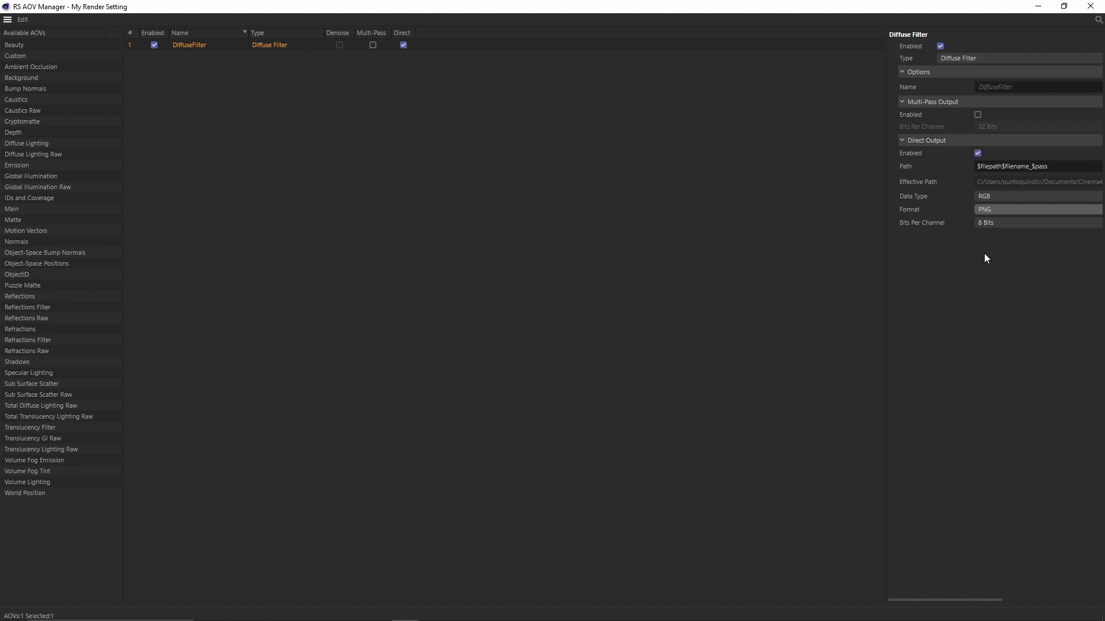
pyautogui.click(1090, 6)
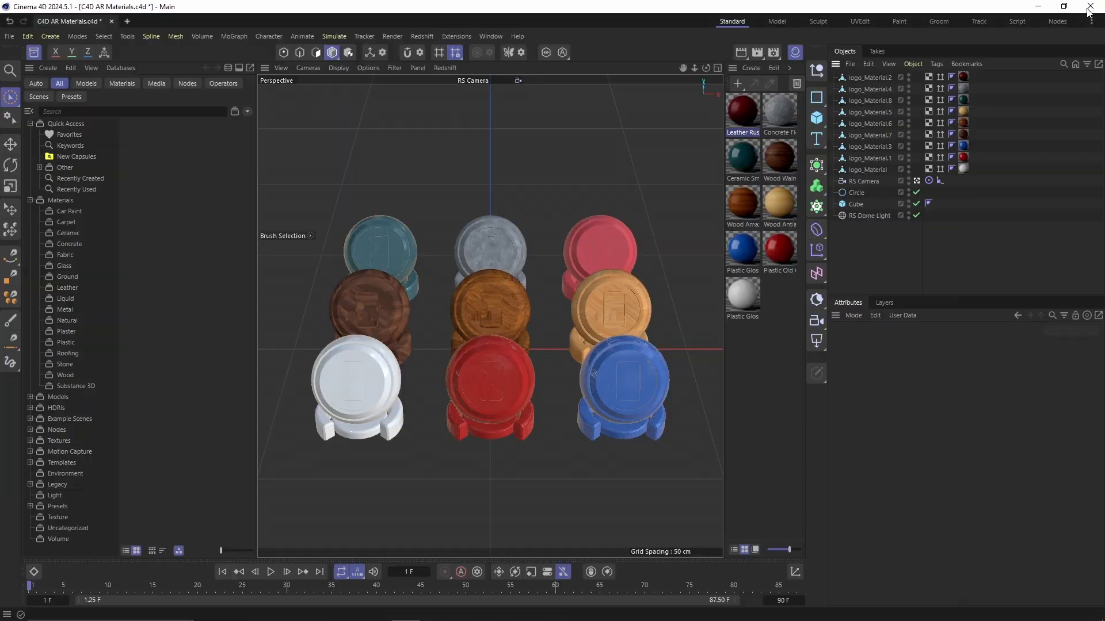
# Create a Redshift BakeSet from the ceramic, leather and red plastic sample objects.
pyautogui.click(389, 247)
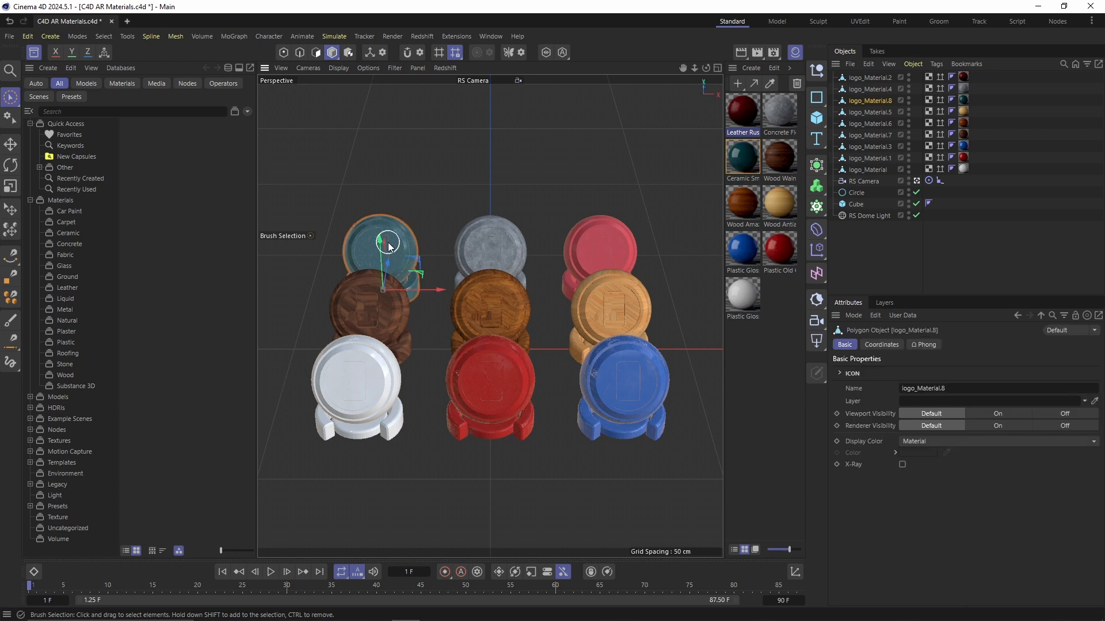
pyautogui.keyDown('shift'); pyautogui.click(582, 243); pyautogui.keyUp('shift')
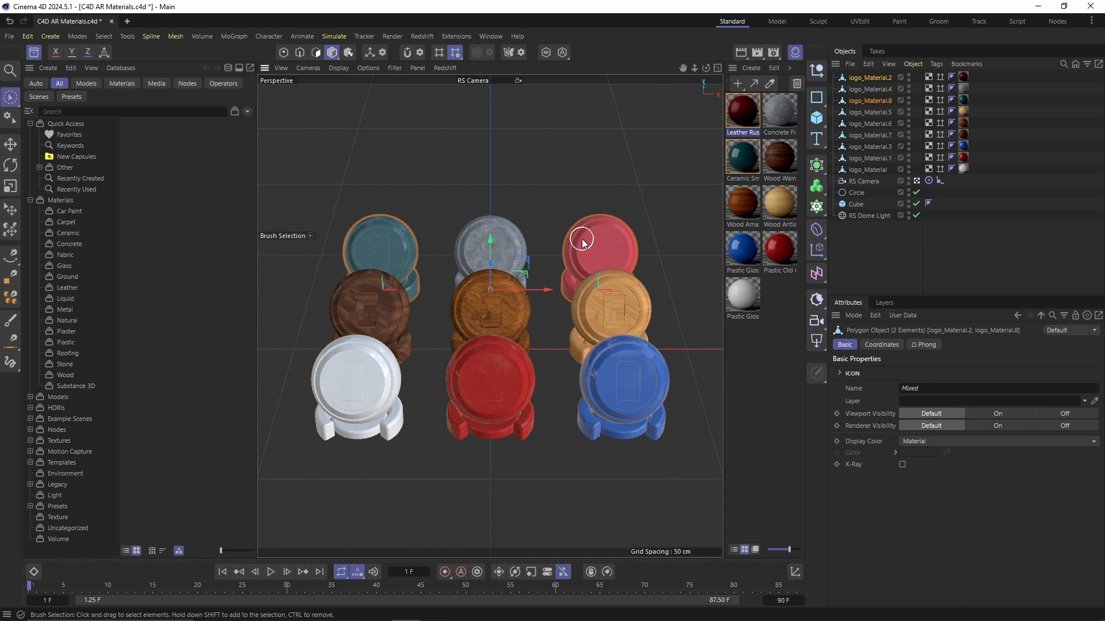
pyautogui.keyDown('shift'); pyautogui.click(484, 386); pyautogui.keyUp('shift')
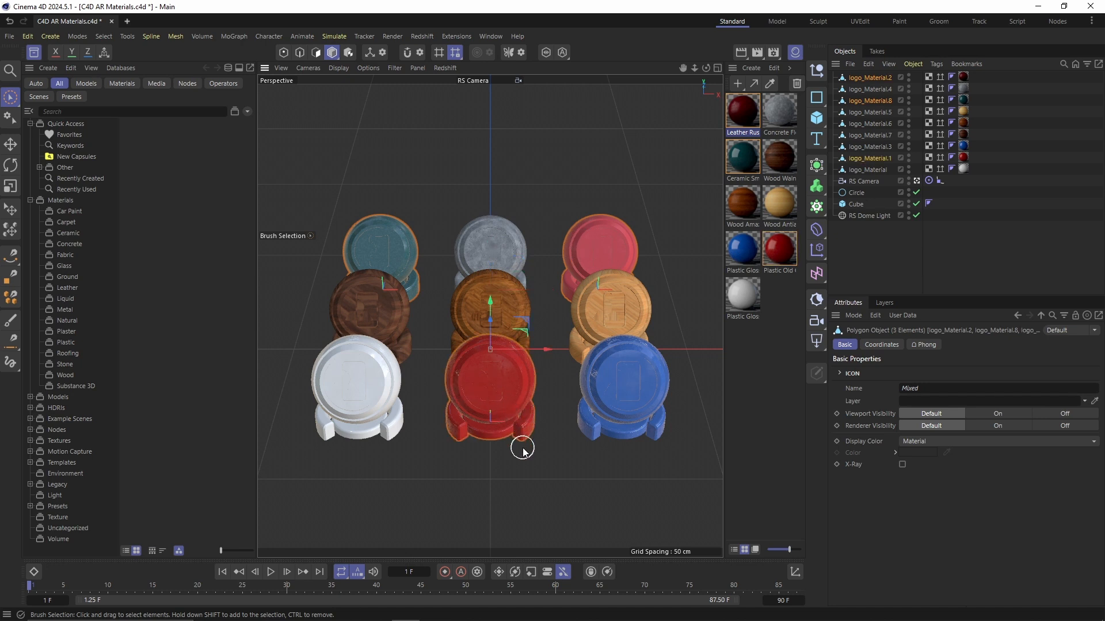
pyautogui.click(426, 37)
pyautogui.moveTo(455, 112)
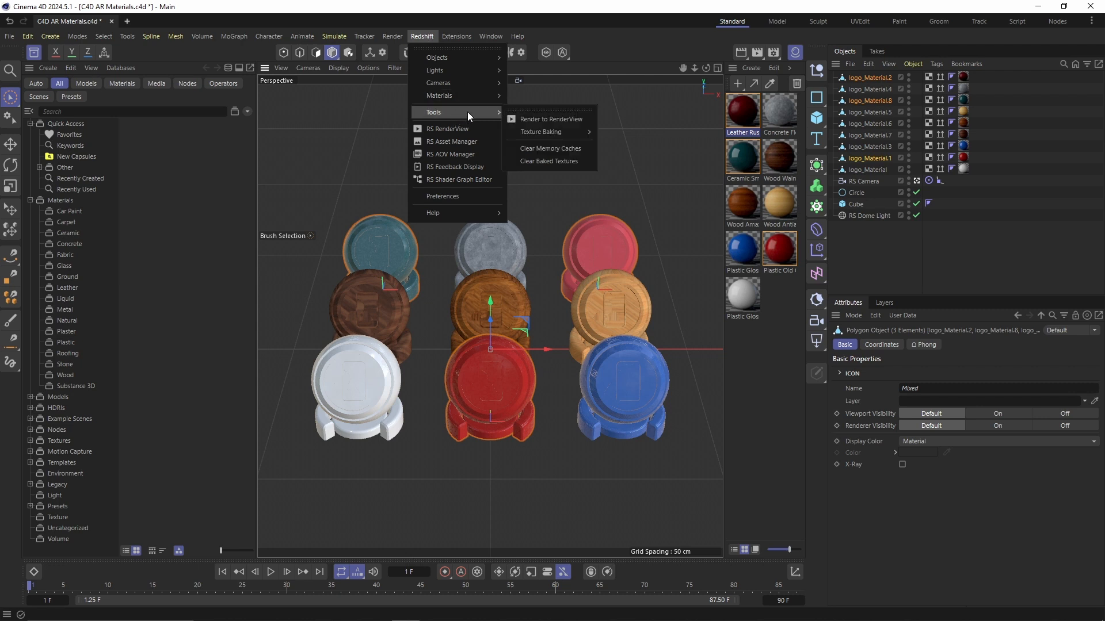
pyautogui.moveTo(571, 133)
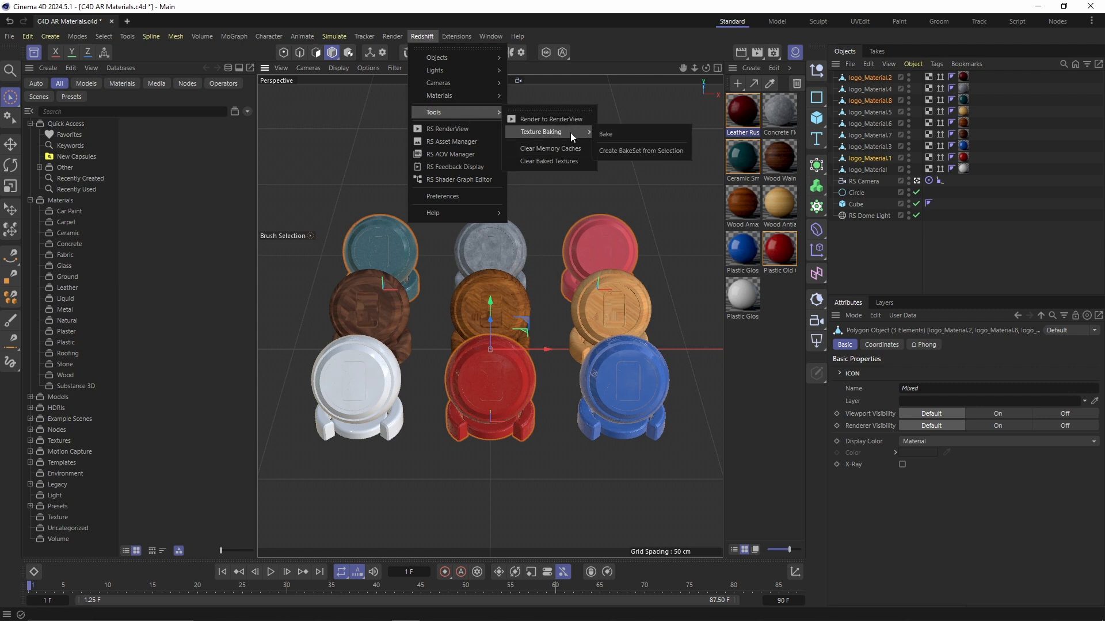
pyautogui.click(682, 153)
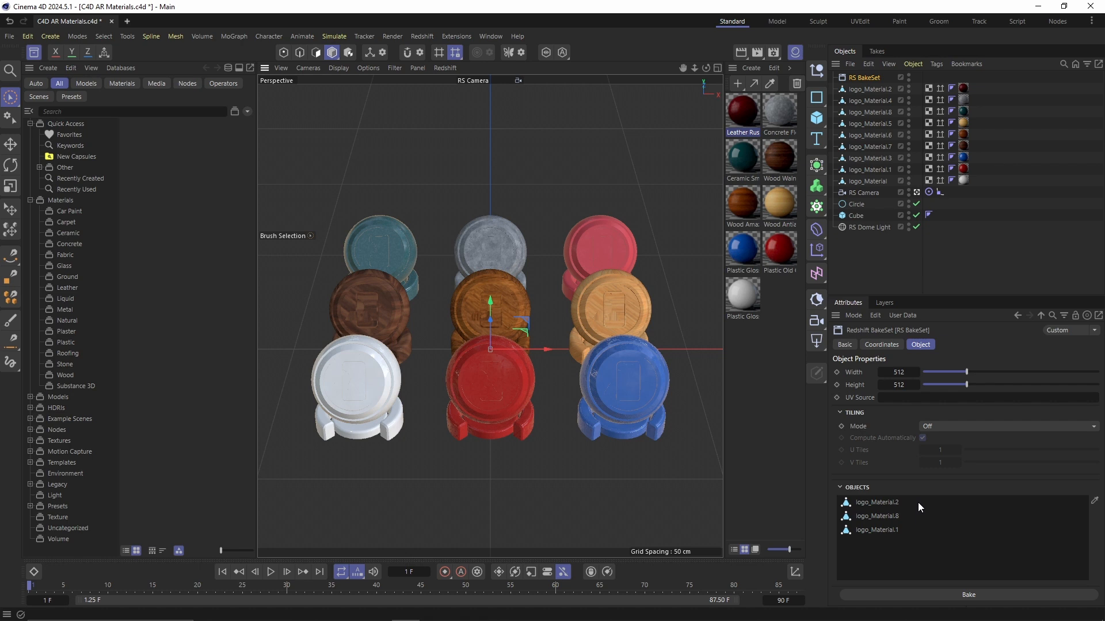
# Set the BakeSet's texture width and height to 1024.
pyautogui.click(901, 372)
pyautogui.write('1024')
pyautogui.press('Tab')
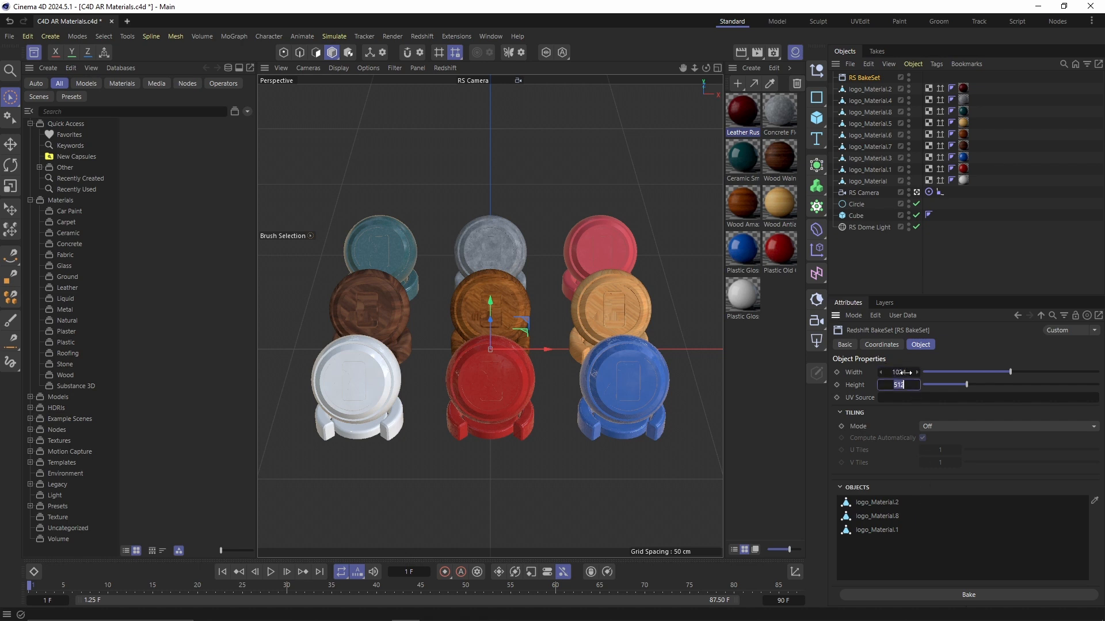
pyautogui.write('1024')
pyautogui.press('Return')
# Bake the selected BakeSet's textures for the current frame with Default Beauty disabled.
pyautogui.click(962, 590)
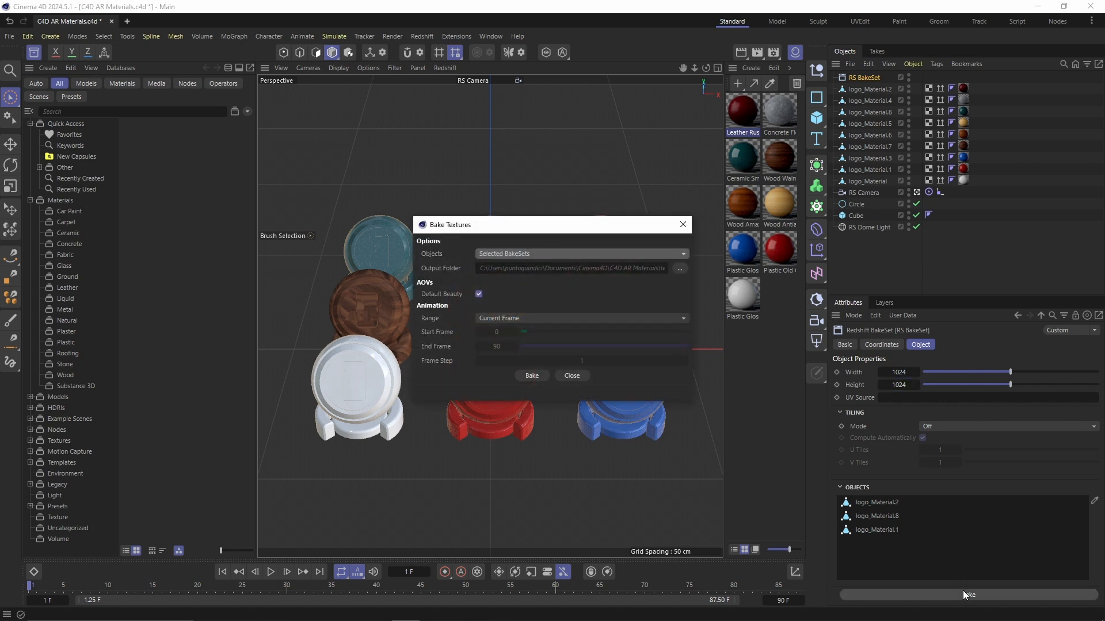
pyautogui.click(478, 294)
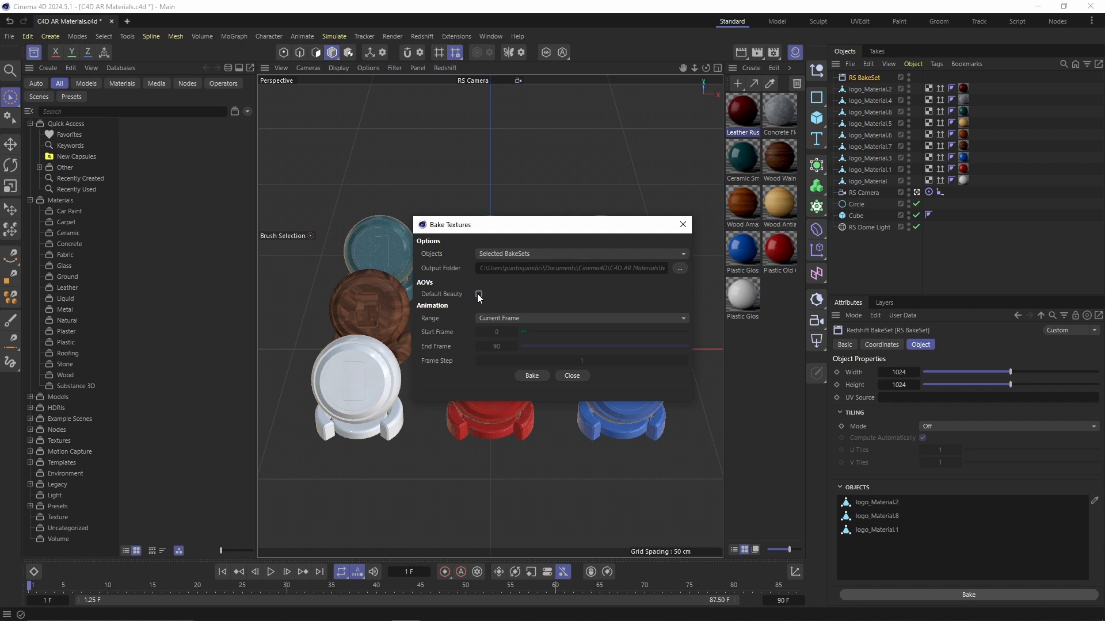
pyautogui.click(531, 377)
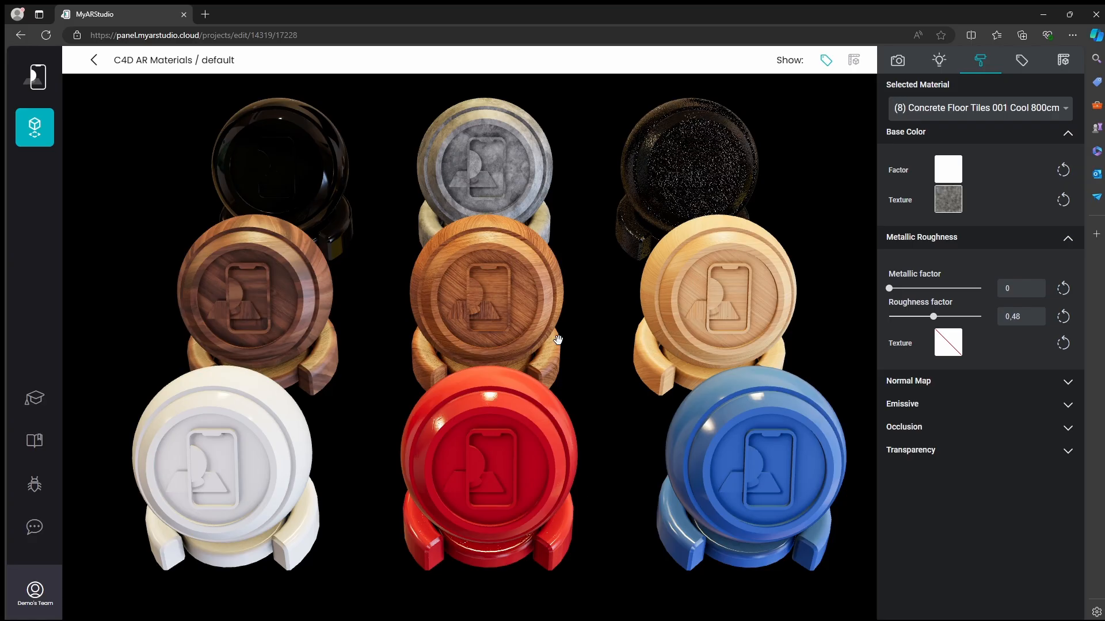
# Switch to MyARStudio and set the base color factor of the Plastic Old Glossy 001 Red material to white, #ffffff.
pyautogui.click(522, 431)
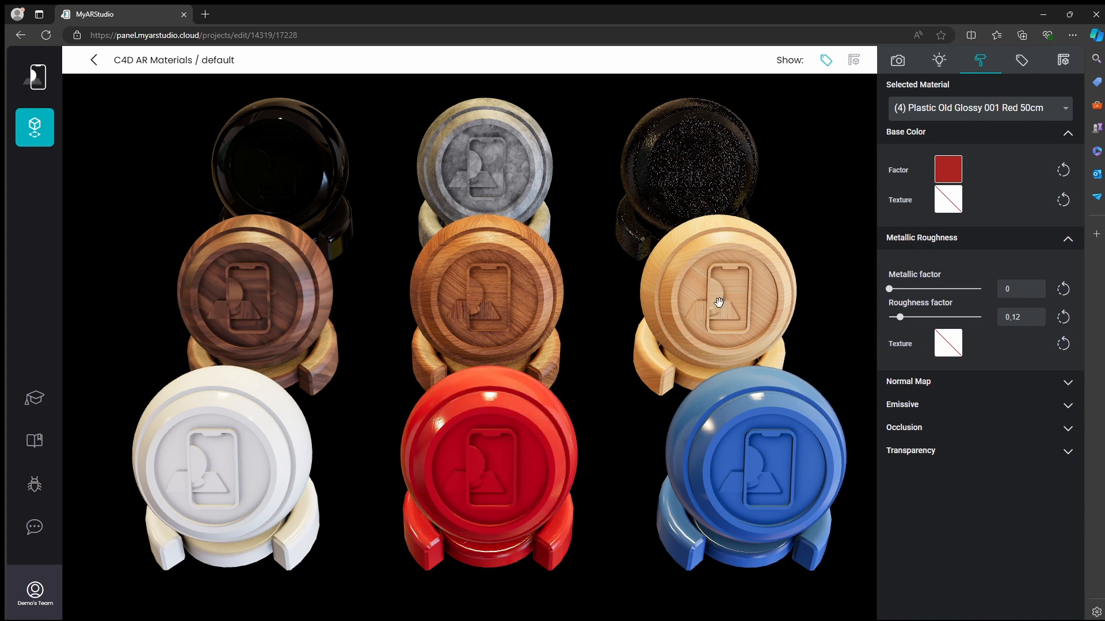
pyautogui.click(954, 174)
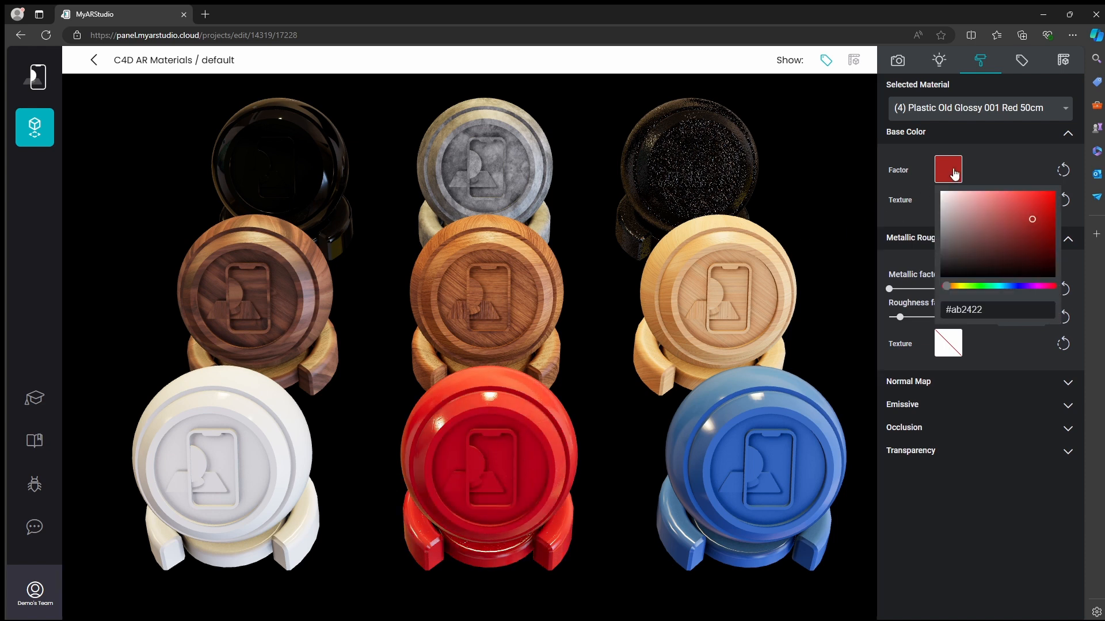
pyautogui.moveTo(962, 219); pyautogui.dragTo(930, 188)
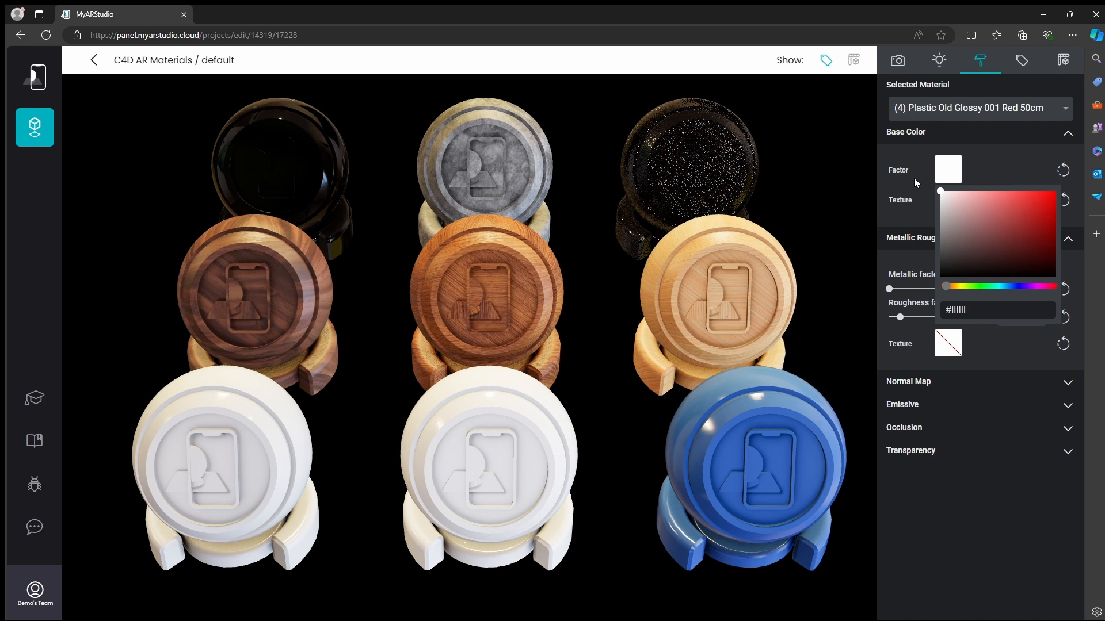
pyautogui.click(907, 178)
# Upload the baked red plastic image as the material's base color texture and inspect the result up close.
pyautogui.click(952, 204)
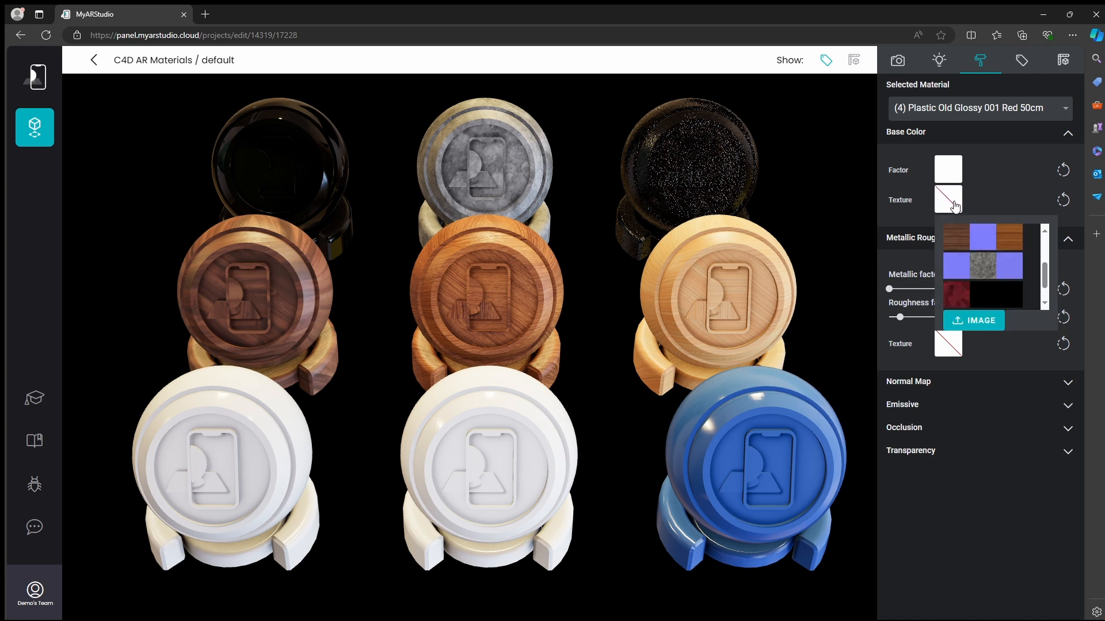
pyautogui.click(981, 320)
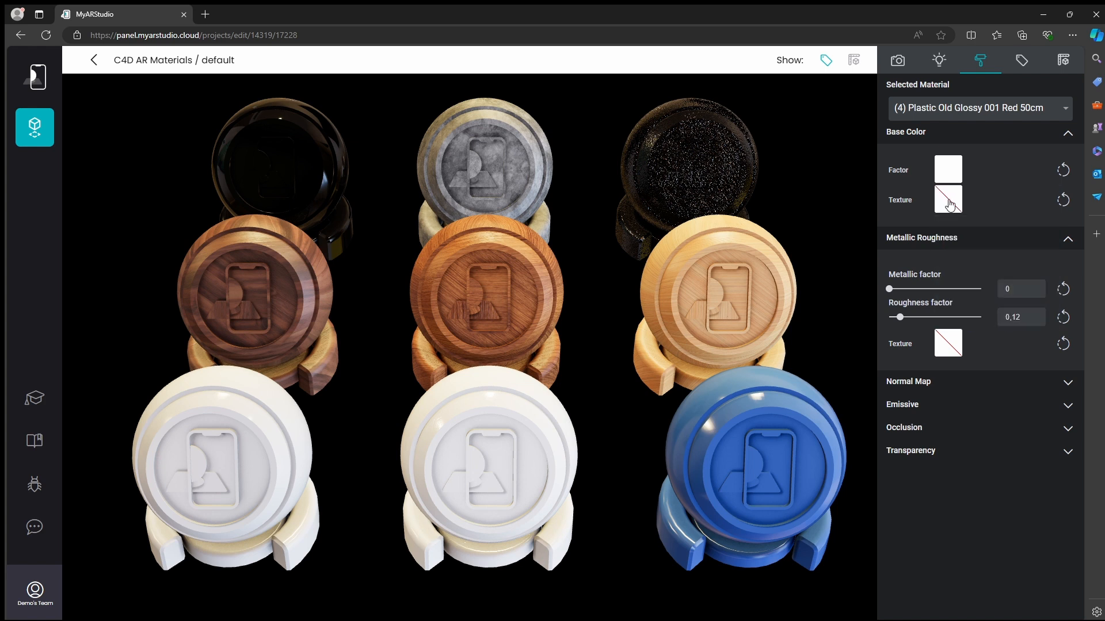
pyautogui.click(948, 202)
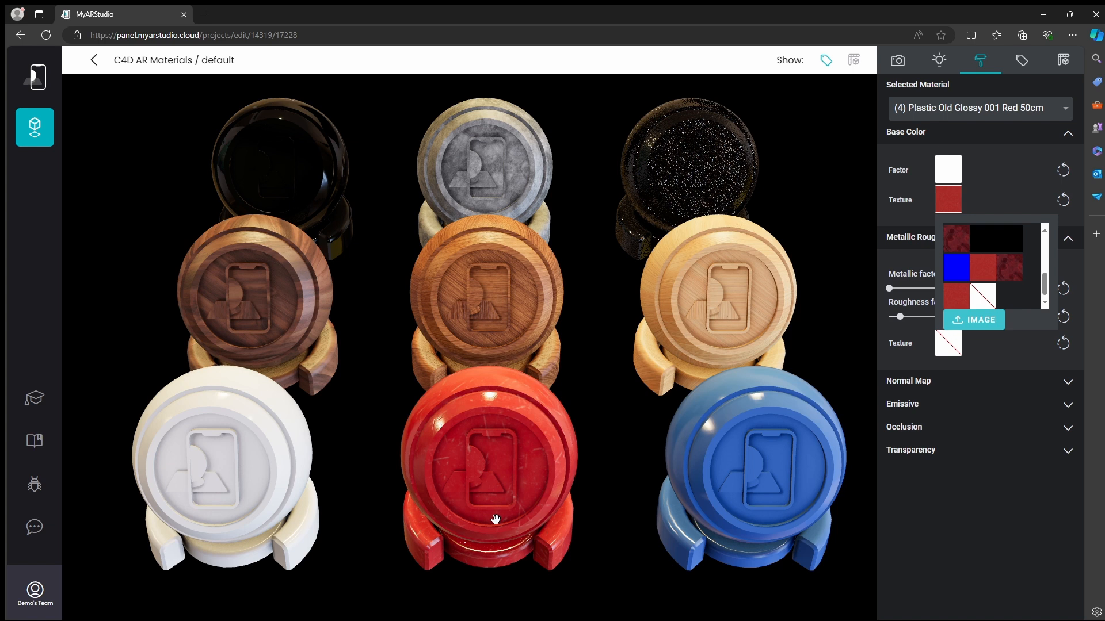
pyautogui.scroll(10, 495, 519)
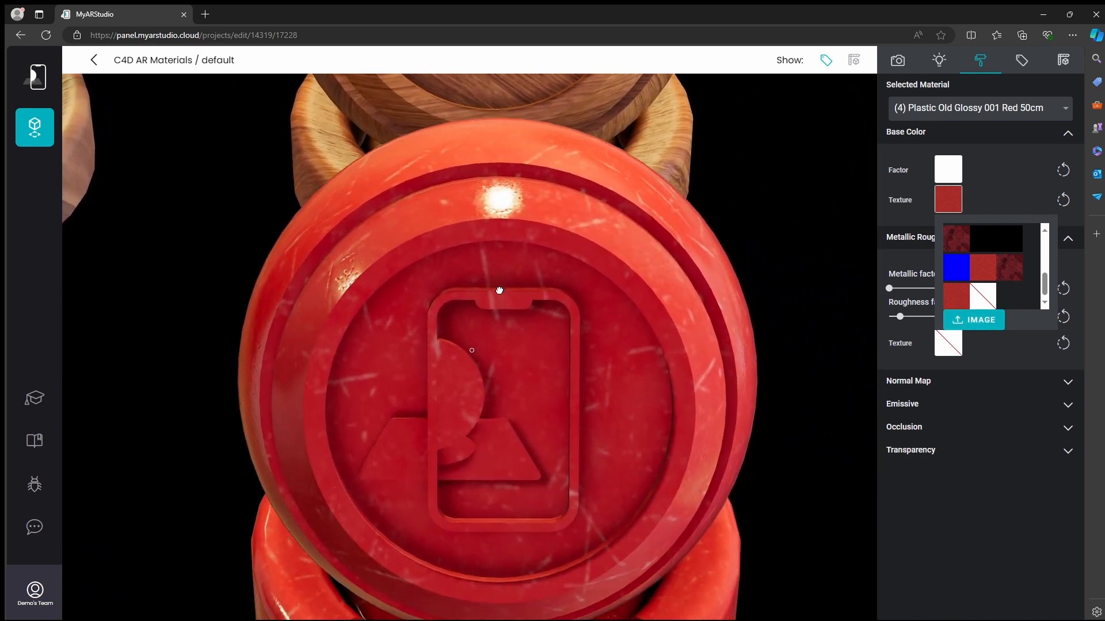
pyautogui.scroll(-3, 498, 291)
pyautogui.click(494, 290)
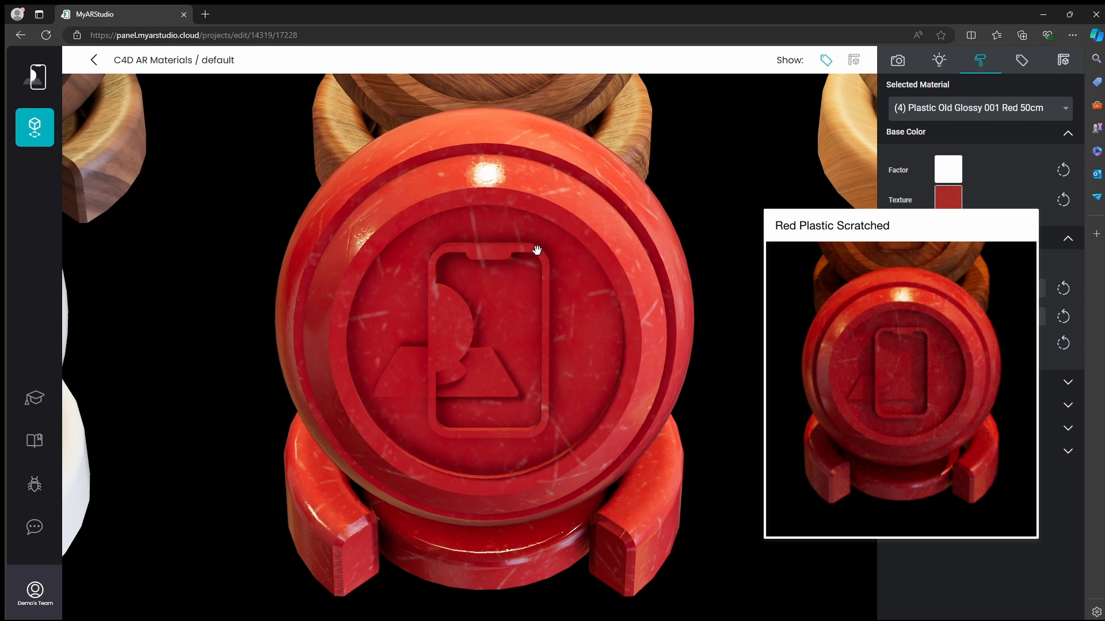
# Upload the baked leather image as the base color texture of the Leather Rustic Smooth 001 Red material.
pyautogui.moveTo(557, 214); pyautogui.dragTo(525, 382, button='right')
pyautogui.moveTo(629, 226); pyautogui.dragTo(540, 365, button='right')
pyautogui.moveTo(621, 288); pyautogui.dragTo(562, 338, button='right')
pyautogui.click(616, 291)
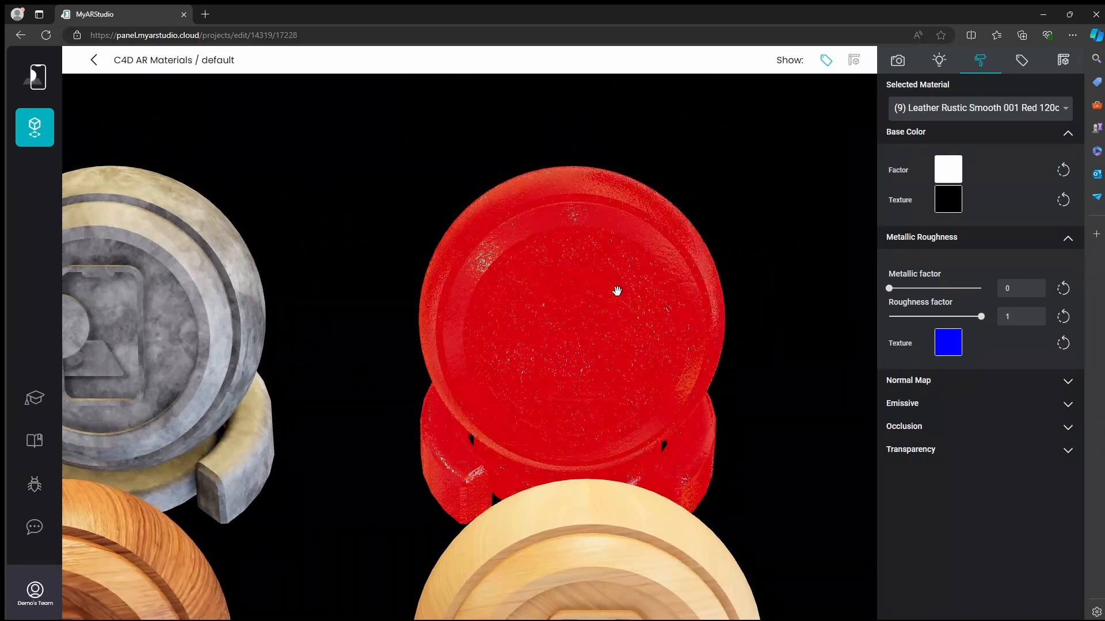
pyautogui.click(953, 205)
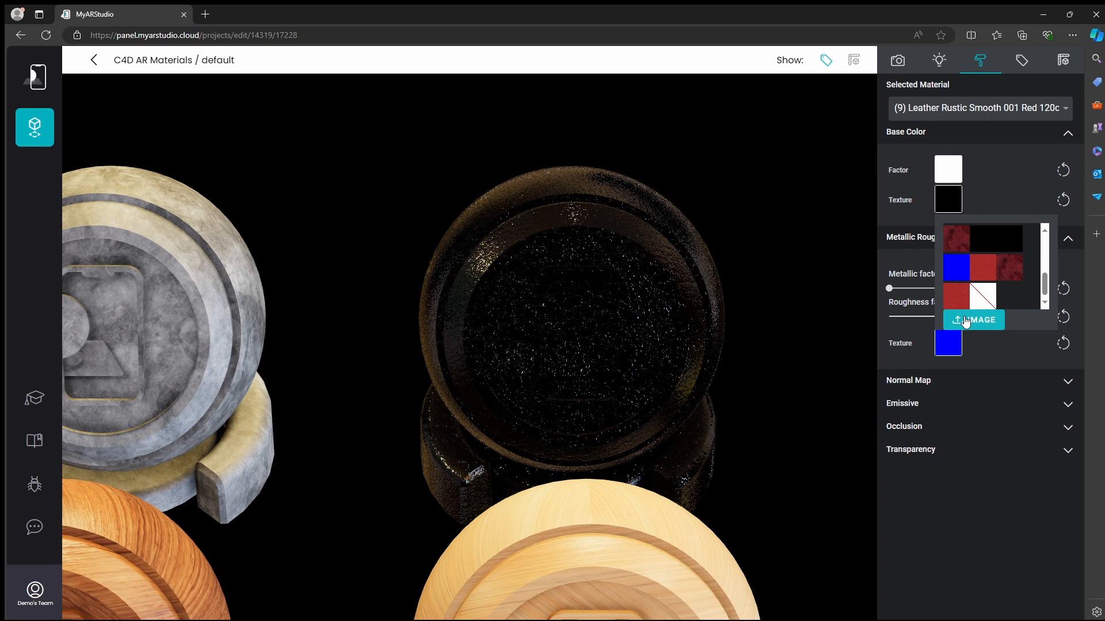
pyautogui.click(965, 320)
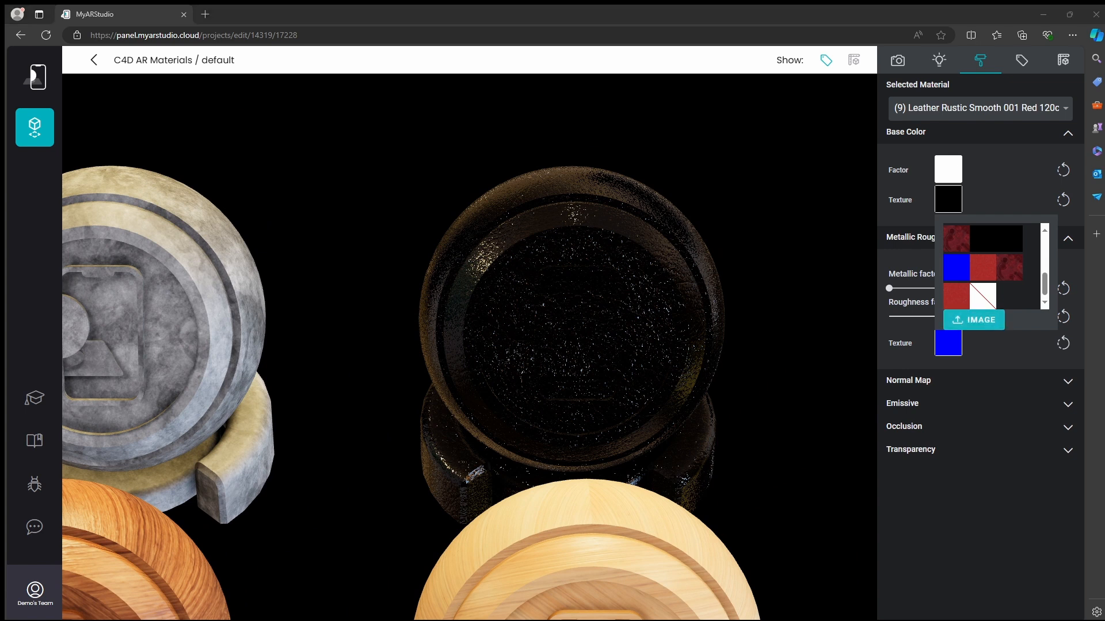
pyautogui.click(896, 222)
# Remove the leather material's metallic roughness texture and set its roughness factor to 0.54.
pyautogui.click(950, 352)
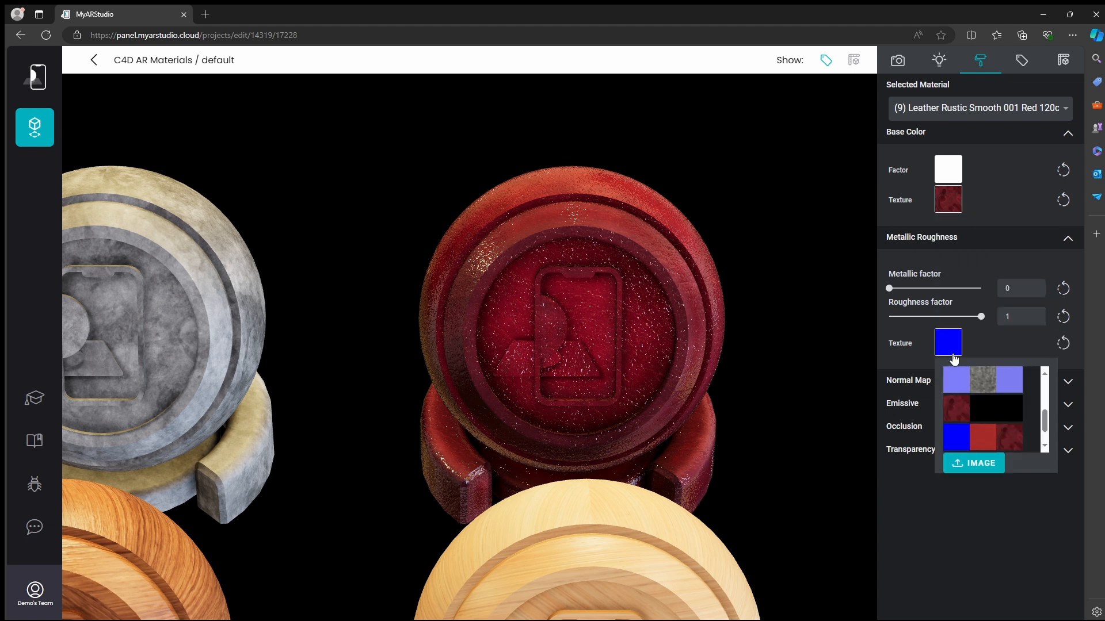
pyautogui.scroll(-2, 972, 410)
pyautogui.click(1008, 437)
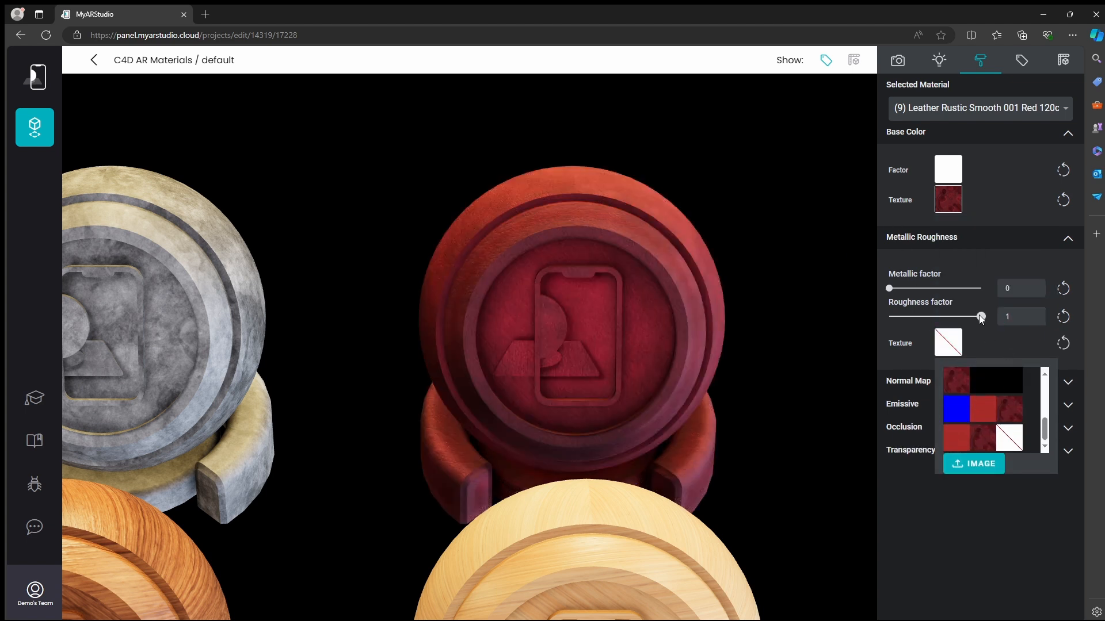
pyautogui.moveTo(981, 318); pyautogui.dragTo(938, 327)
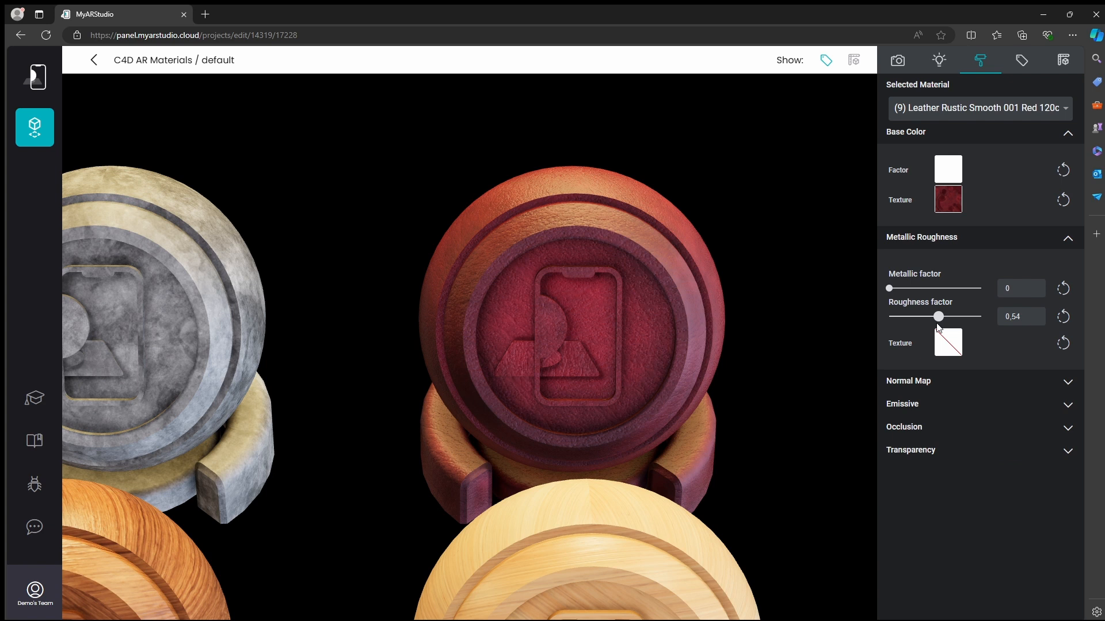
# Upload the baked ceramic image as the base color texture of the Ceramic Smooth 001 DarkPetrol material.
pyautogui.moveTo(594, 342); pyautogui.dragTo(449, 325)
pyautogui.click(449, 325)
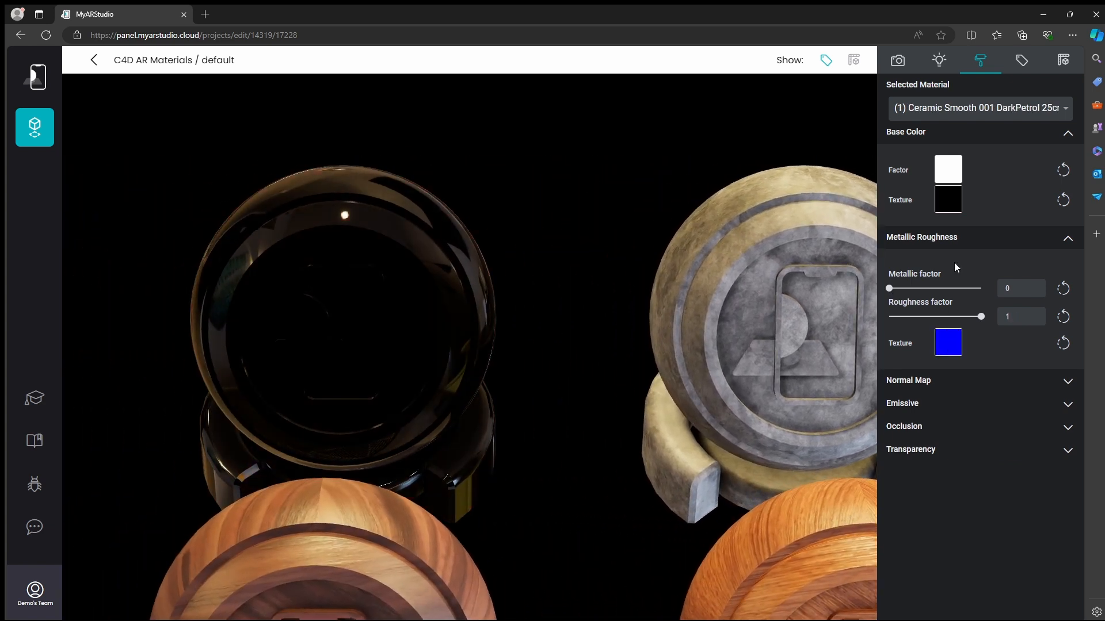
pyautogui.click(956, 202)
pyautogui.click(990, 321)
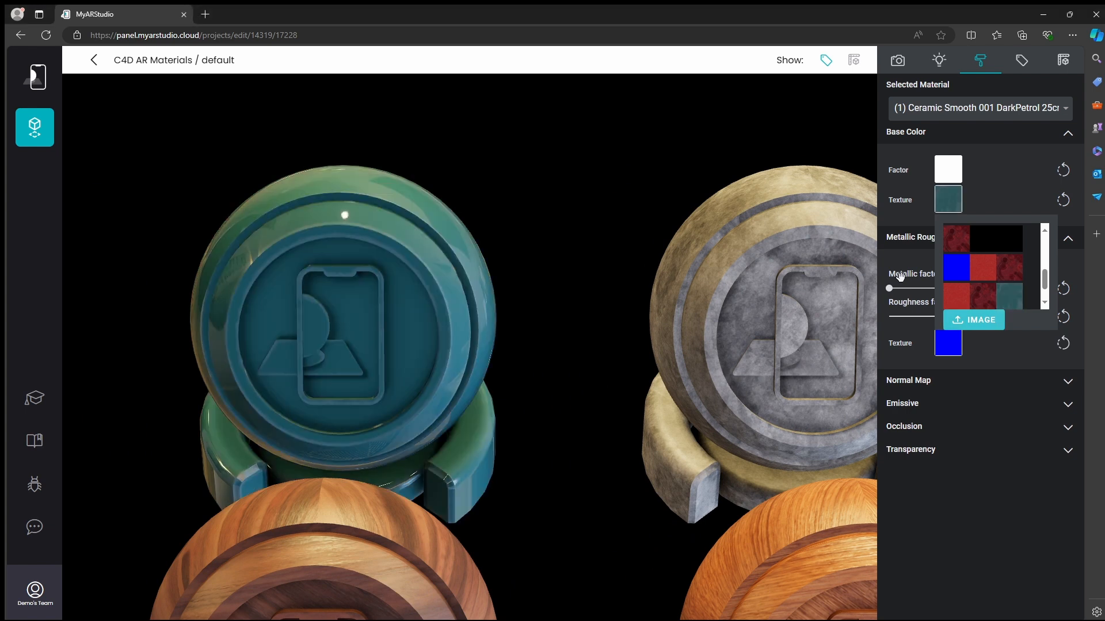
pyautogui.click(1007, 201)
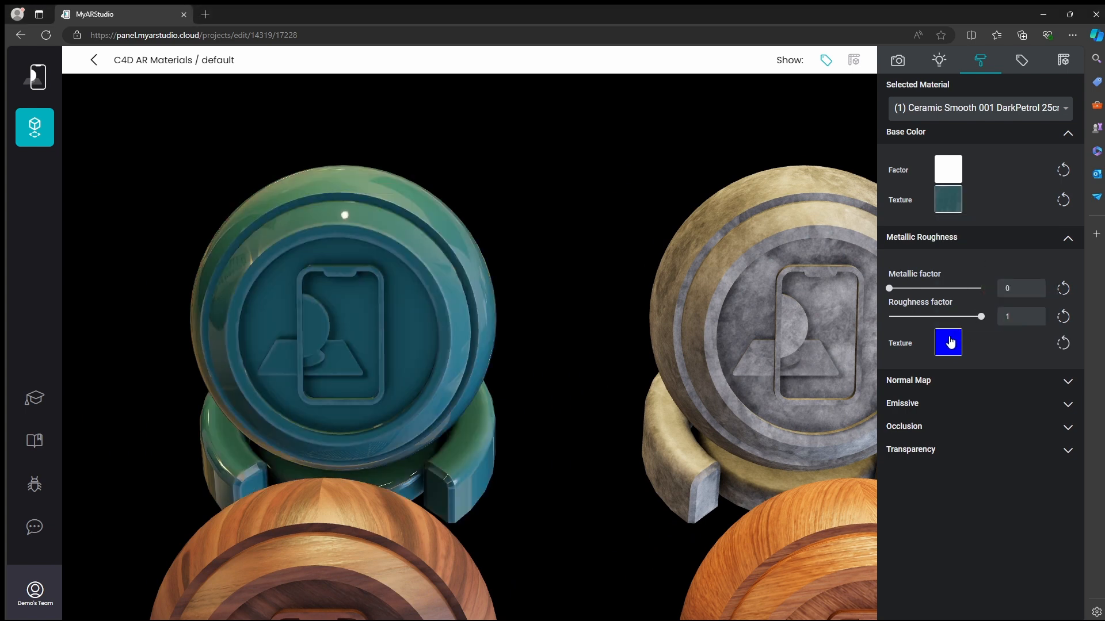
# Remove the ceramic material's metallic roughness texture and lower its roughness factor to make it glossier.
pyautogui.click(950, 343)
pyautogui.click(956, 443)
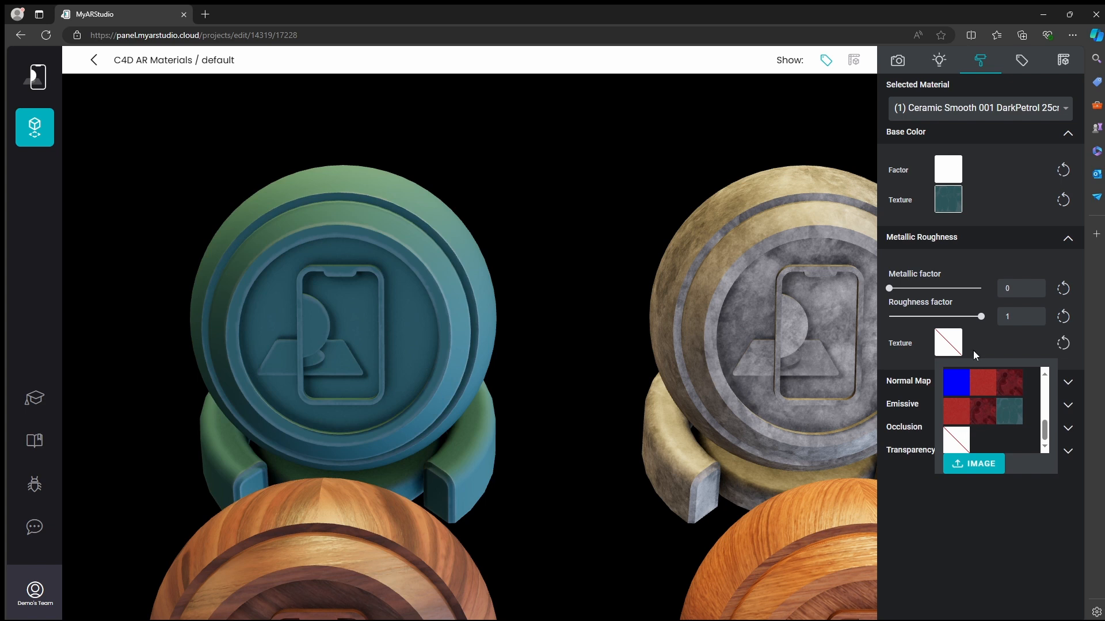
pyautogui.moveTo(981, 316); pyautogui.dragTo(905, 317)
pyautogui.scroll(-5, 688, 408)
pyautogui.moveTo(696, 460); pyautogui.dragTo(564, 328, button='right')
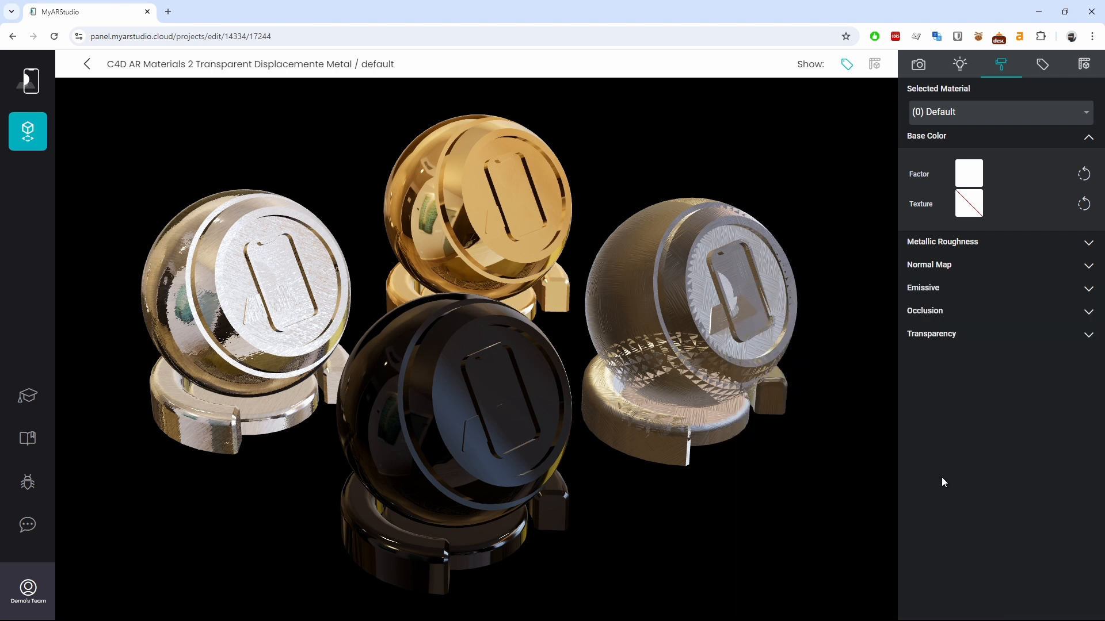
# Set the Glass Clear 001 material's alpha blend mode to BLEND and its alpha to 0.2.
pyautogui.click(495, 452)
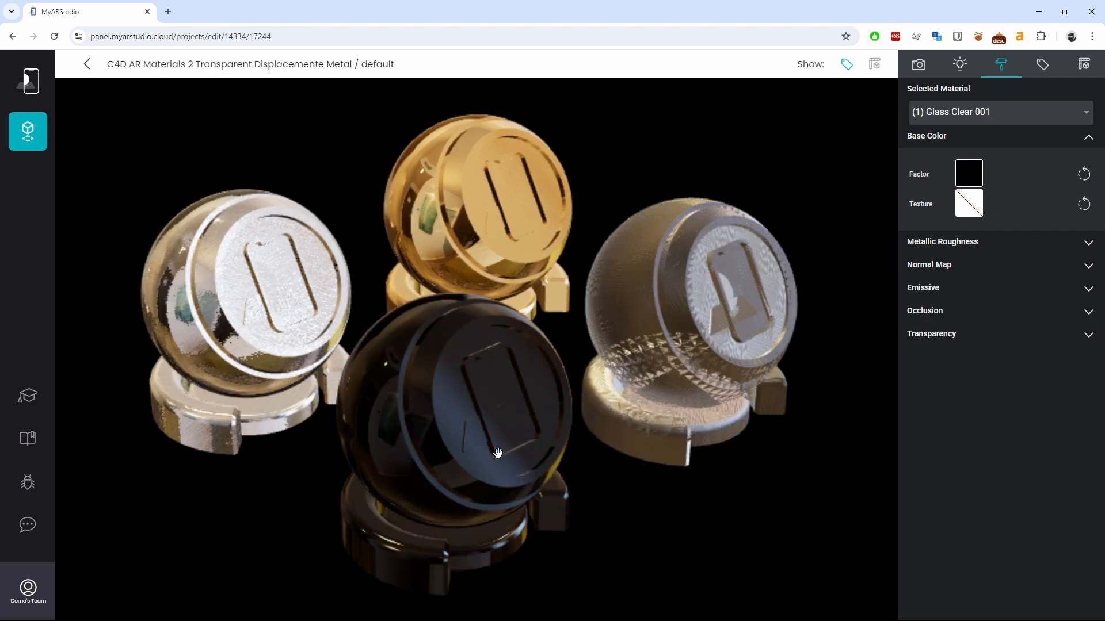
pyautogui.click(946, 336)
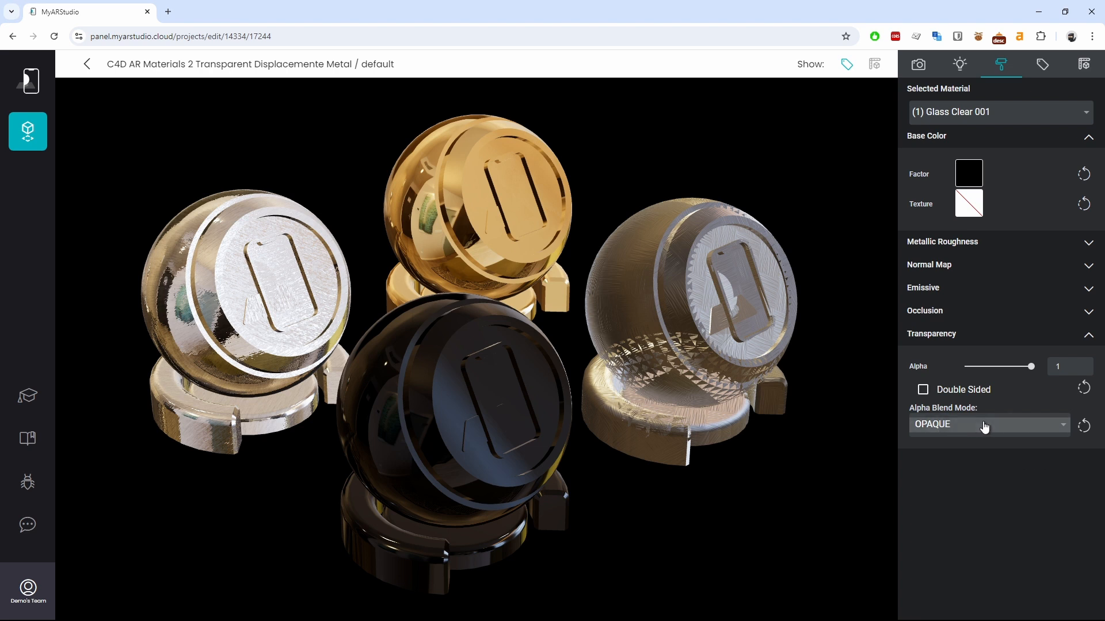
pyautogui.click(977, 426)
pyautogui.click(1041, 448)
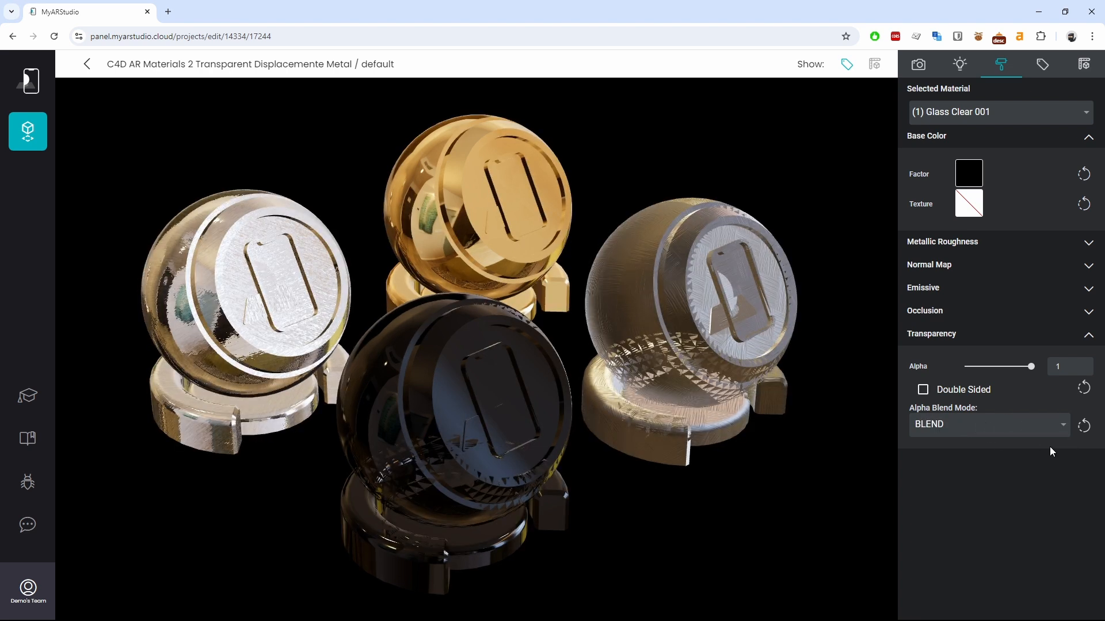
pyautogui.moveTo(1030, 368); pyautogui.dragTo(977, 372)
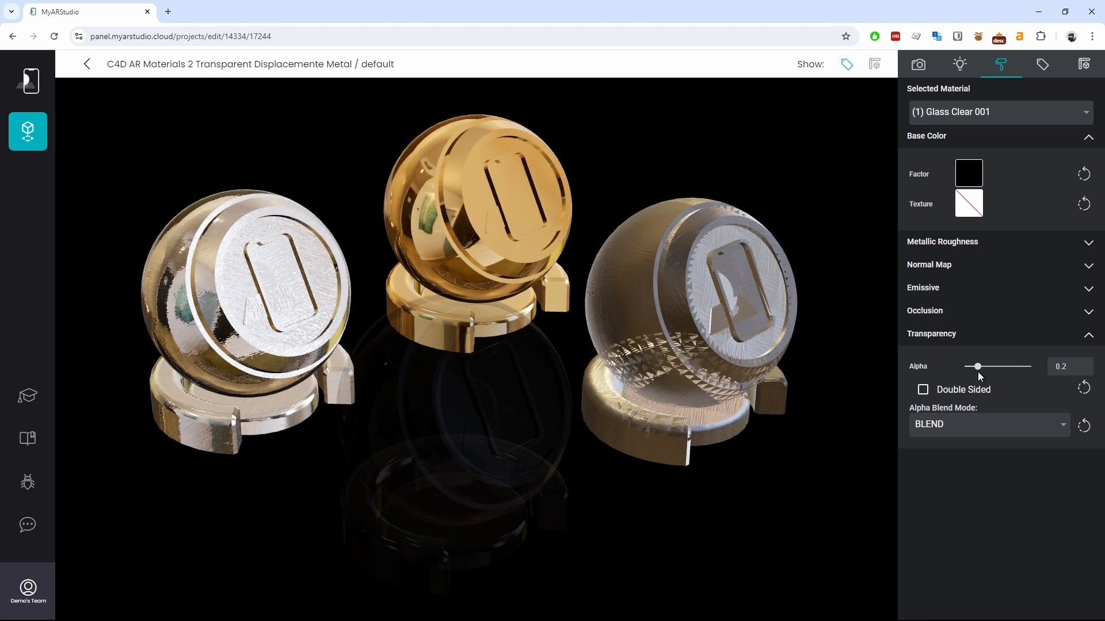
# Set the glass material's base color factor to pale blue, #aeced5, and its metallic factor to 0.62.
pyautogui.click(970, 175)
pyautogui.moveTo(966, 208); pyautogui.dragTo(968, 209)
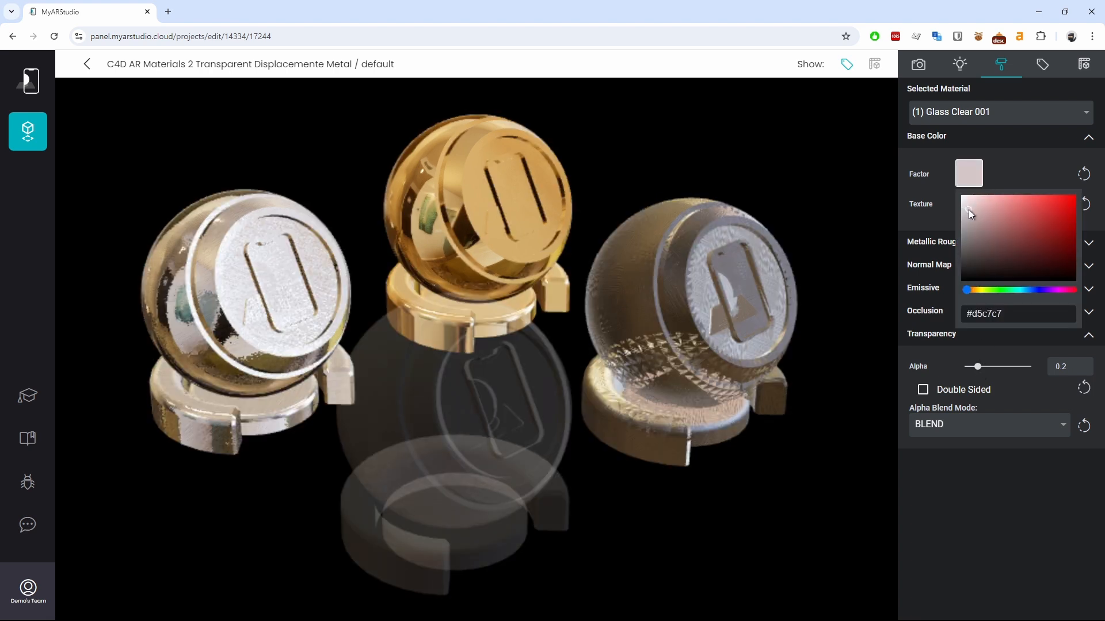
pyautogui.click(1020, 291)
pyautogui.moveTo(969, 210); pyautogui.dragTo(982, 210)
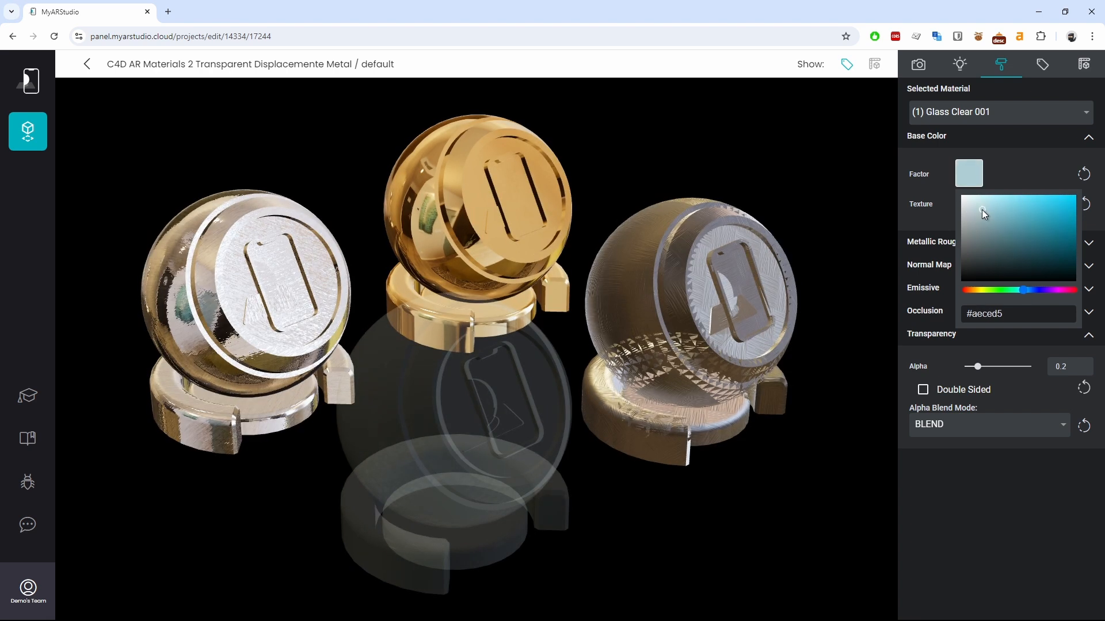
pyautogui.click(933, 221)
pyautogui.click(933, 242)
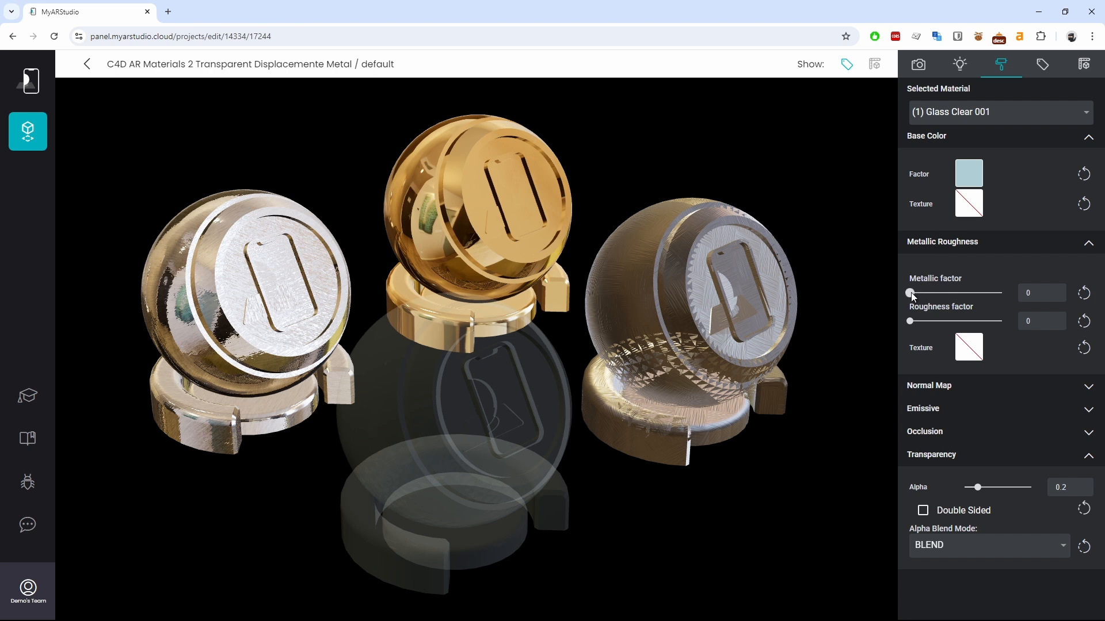
pyautogui.moveTo(911, 295); pyautogui.dragTo(967, 297)
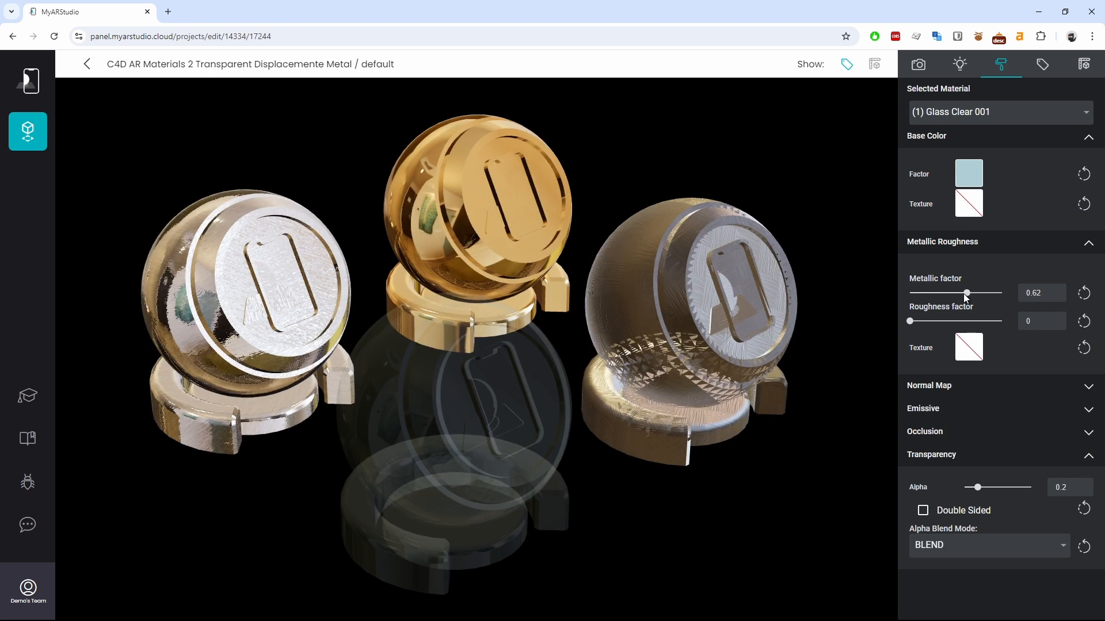
# Set the alpha blend mode of the Carbon Fiber Satin Weave material to OPAQUE.
pyautogui.click(713, 311)
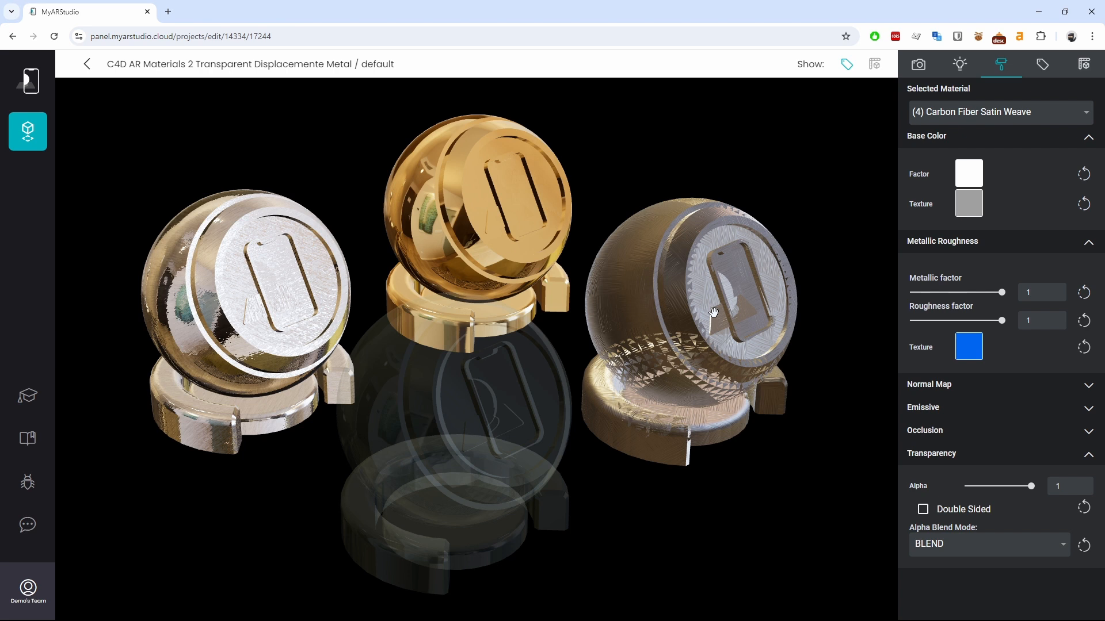
pyautogui.click(1006, 544)
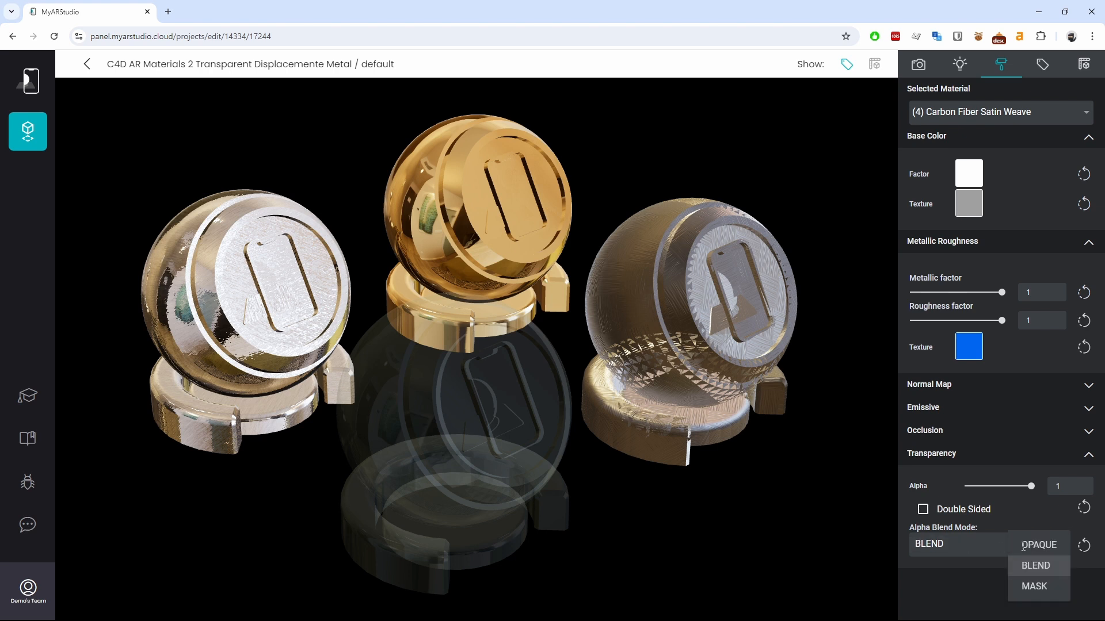
pyautogui.click(1030, 544)
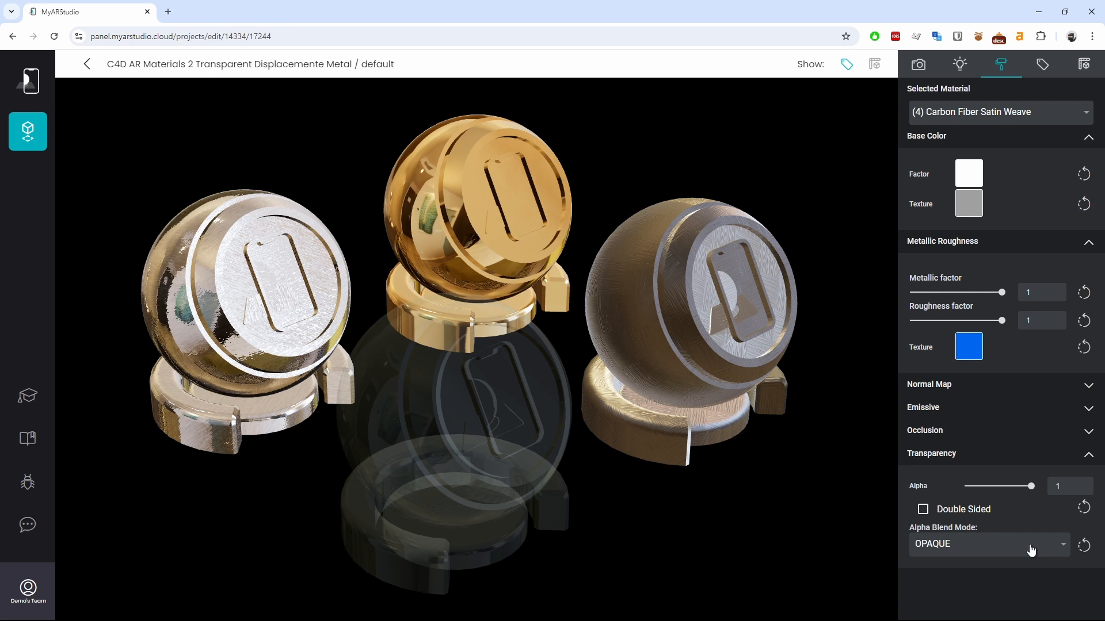
# Remove the metallic roughness texture from the Gold Clean 001 Yellow material and set its roughness factor to 0.
pyautogui.click(500, 205)
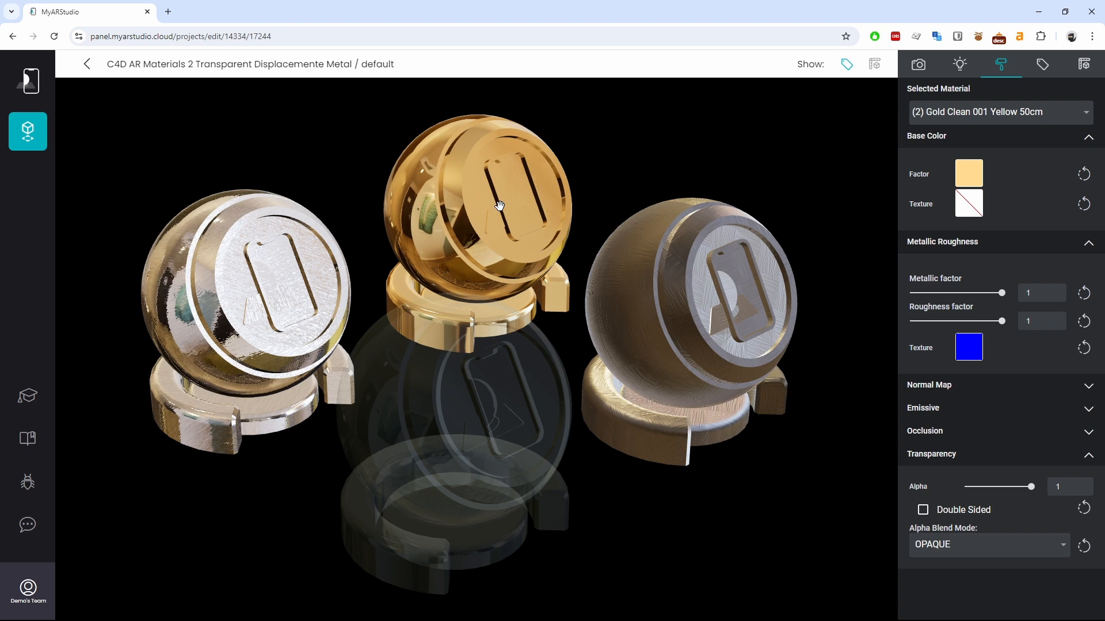
pyautogui.click(978, 348)
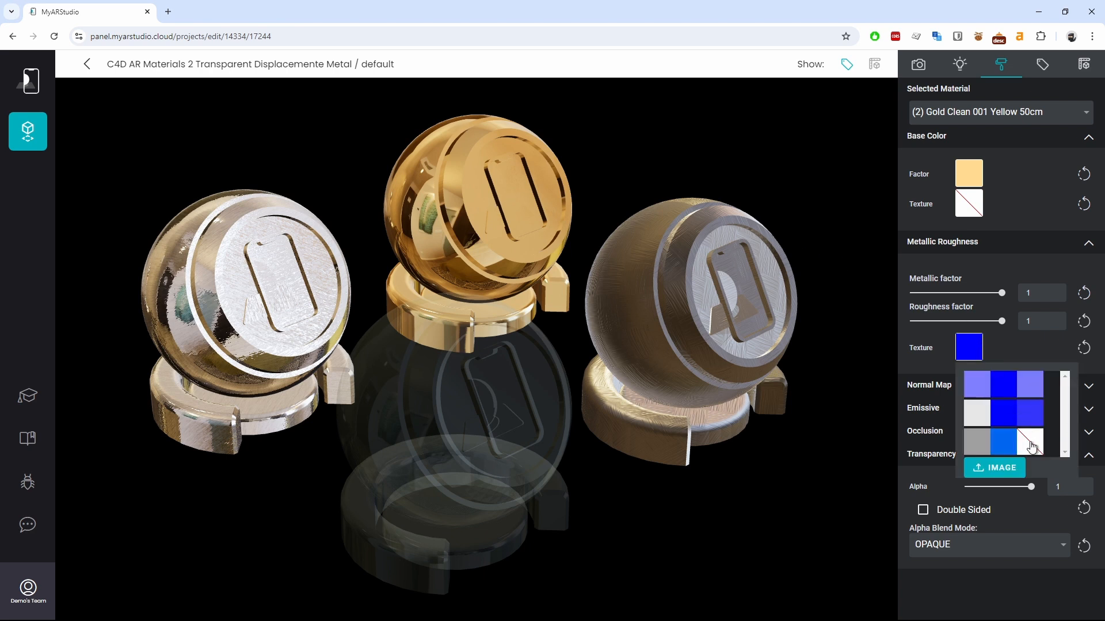
pyautogui.click(1031, 446)
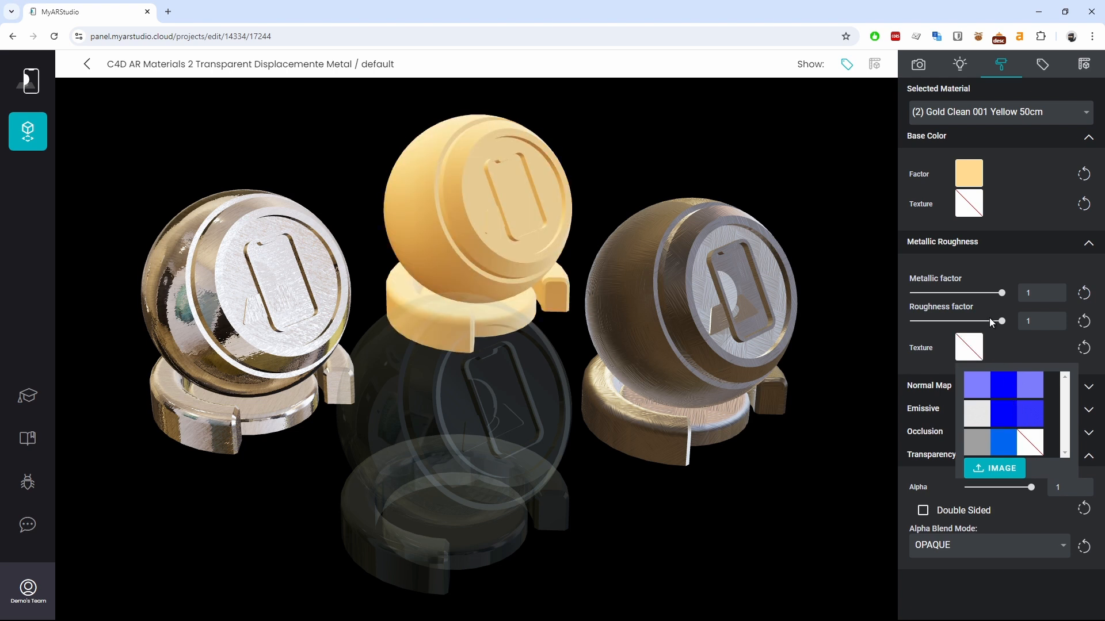
pyautogui.moveTo(1000, 326); pyautogui.dragTo(896, 324)
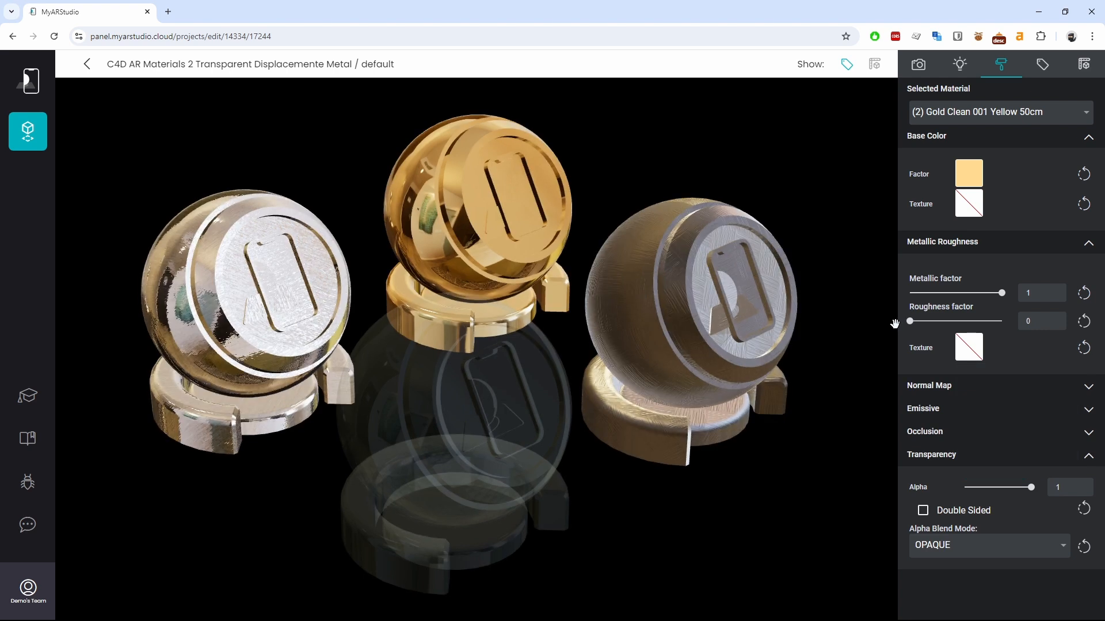